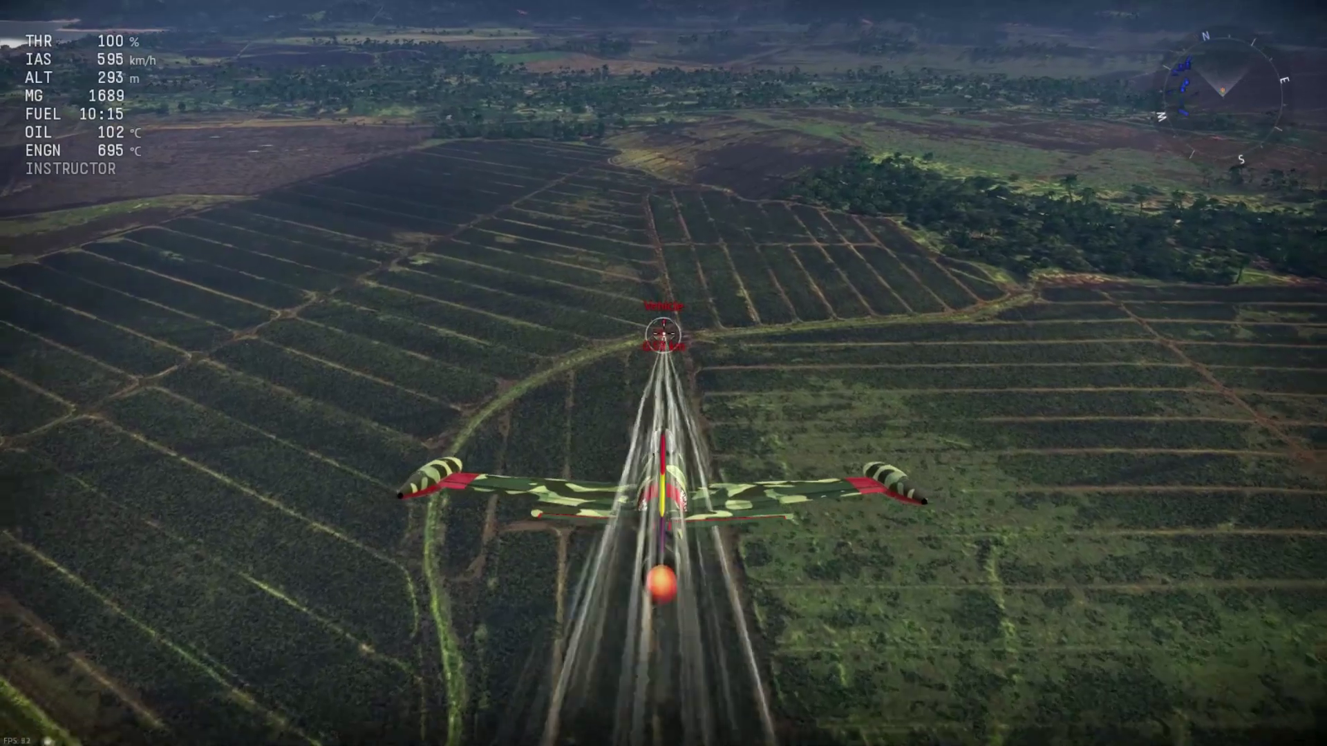
pyautogui.moveTo(663, 335); pyautogui.dragTo(664, 325)
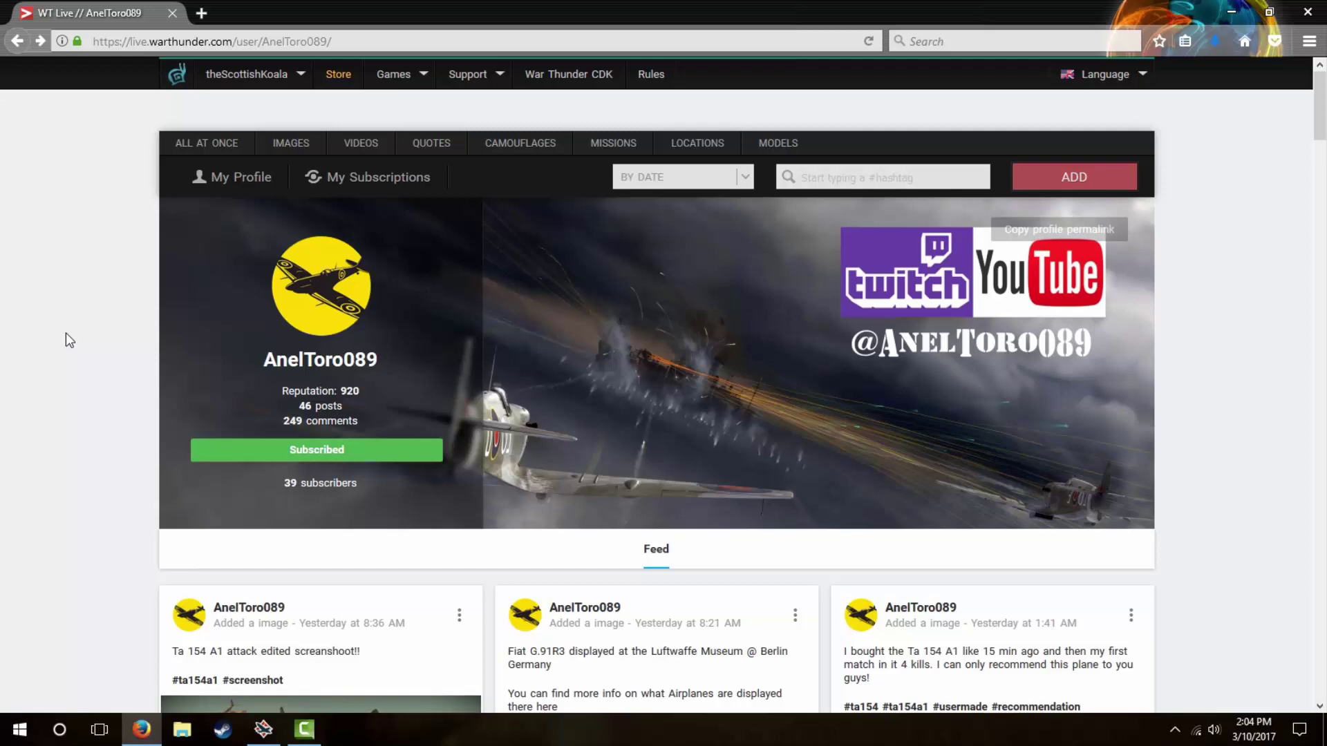
# - Look through the camouflage, image and video posts on the first skin creator's WT Live profile
pyautogui.scroll(-10, 65, 333)
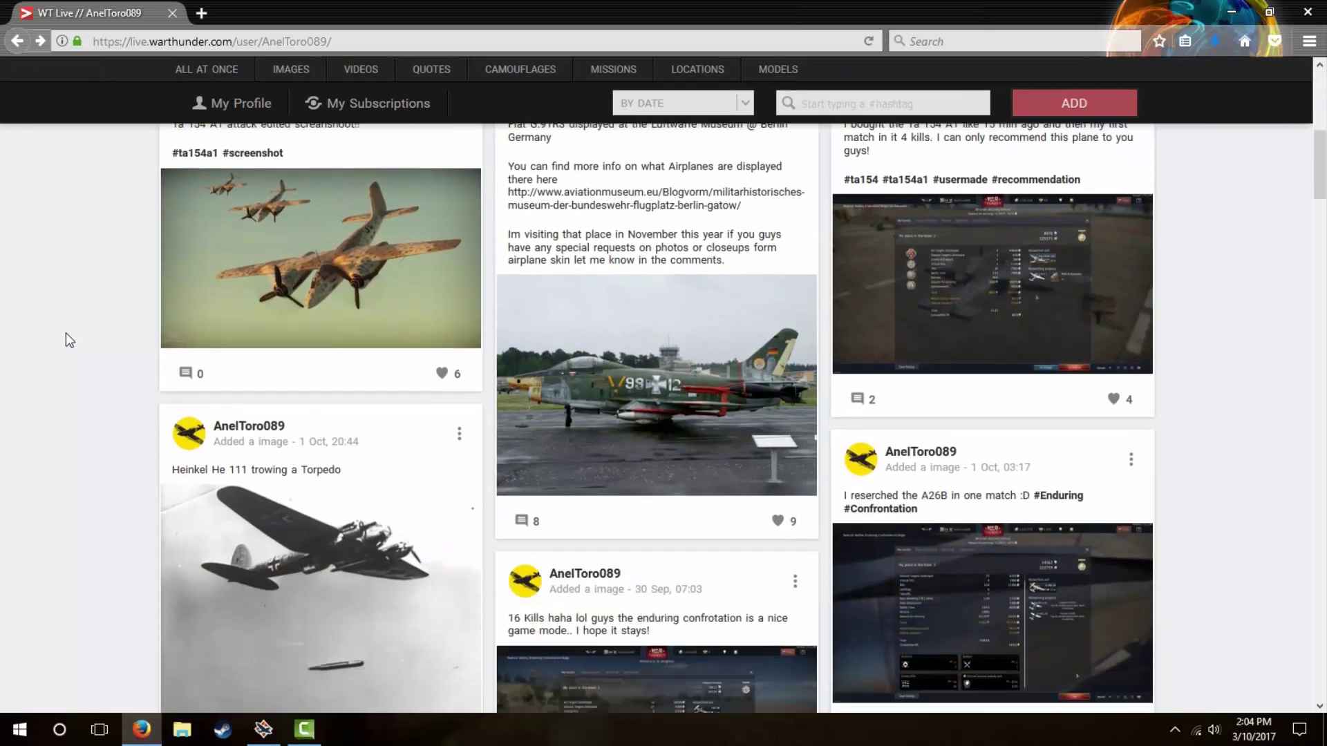
pyautogui.scroll(-12, 65, 333)
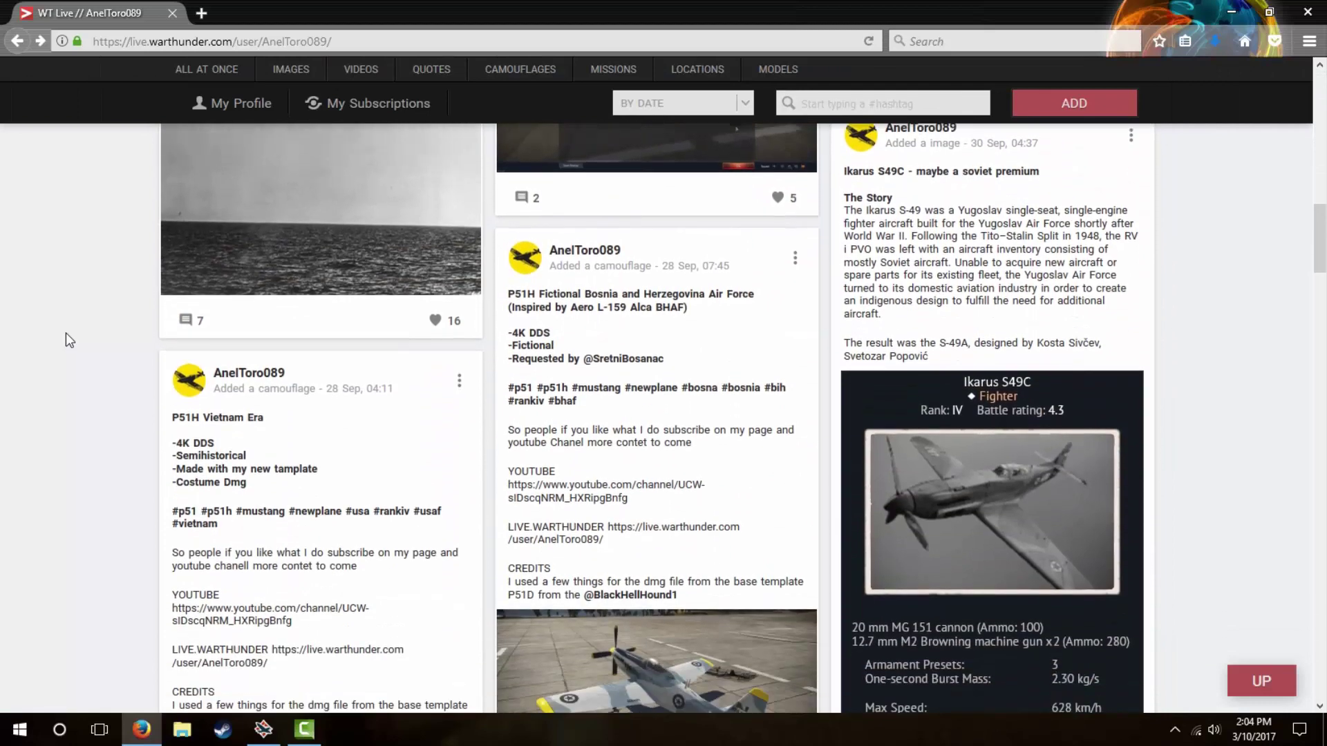
pyautogui.scroll(-10, 65, 333)
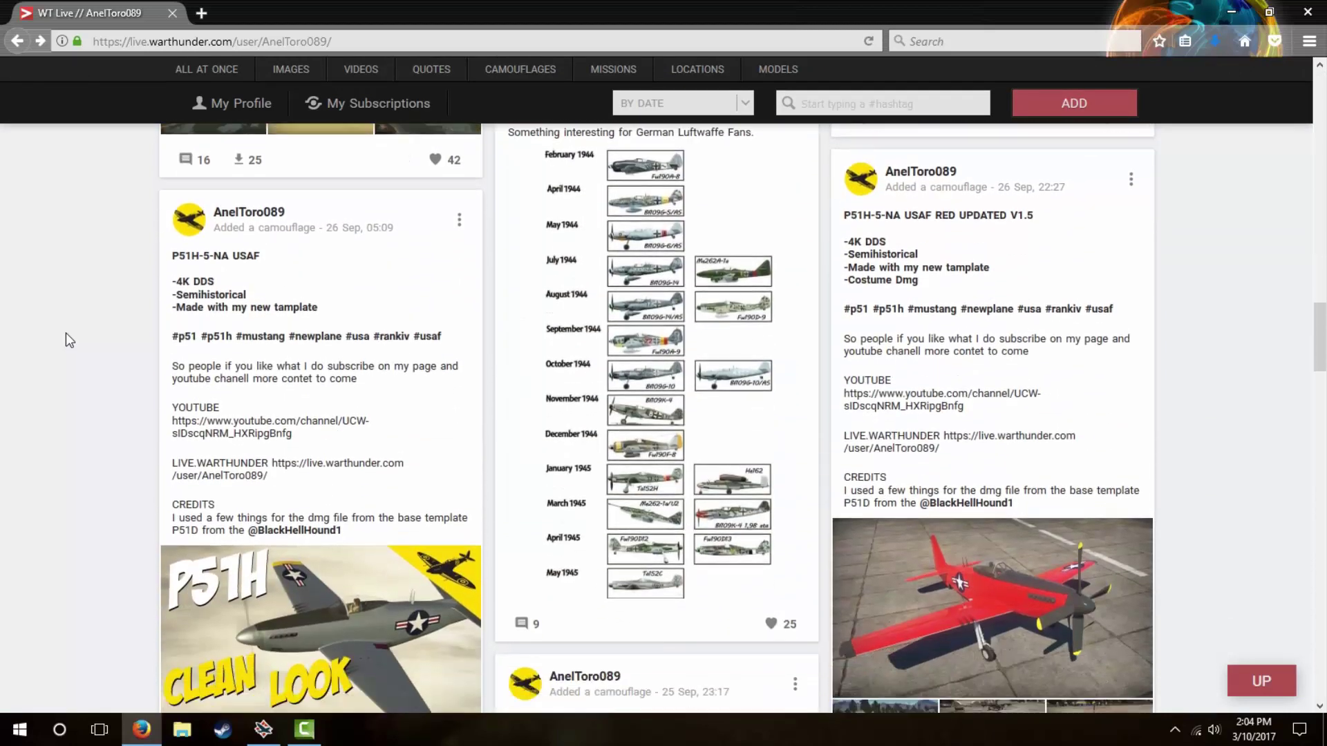
pyautogui.scroll(-10, 65, 333)
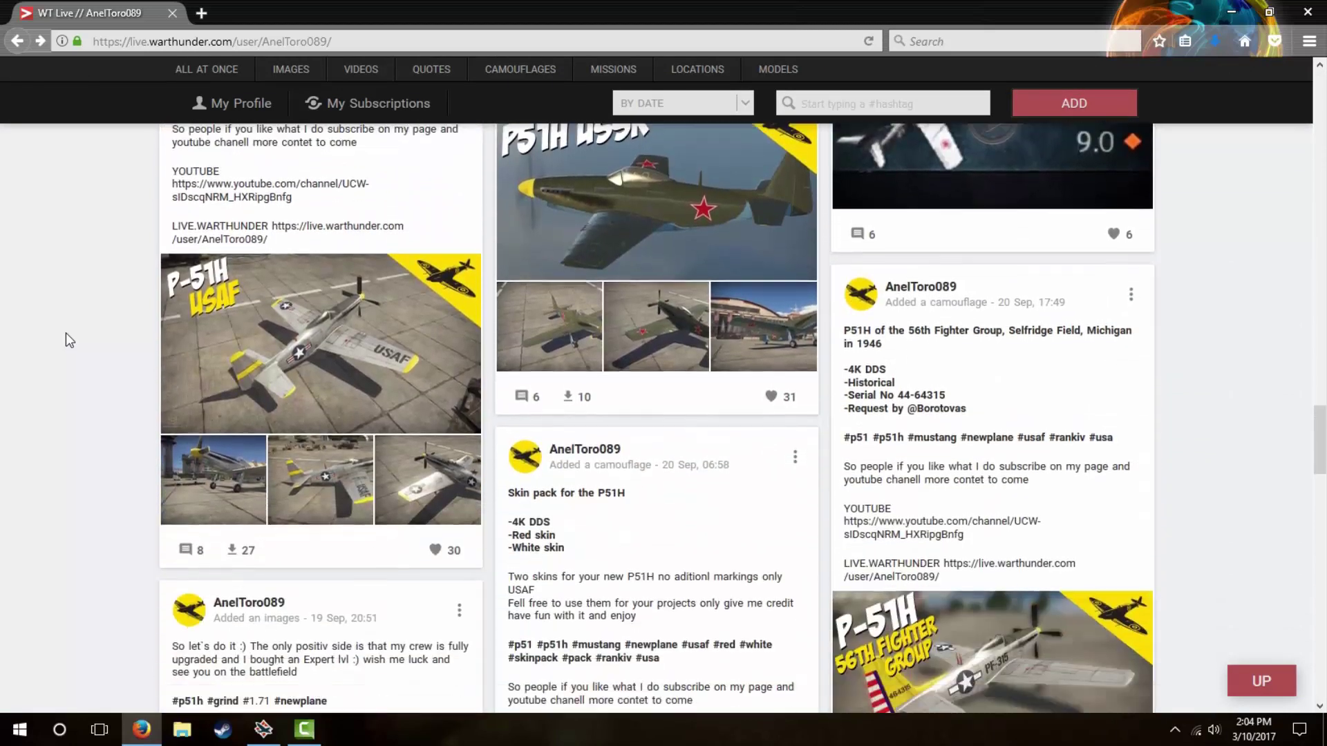
pyautogui.scroll(-10, 65, 334)
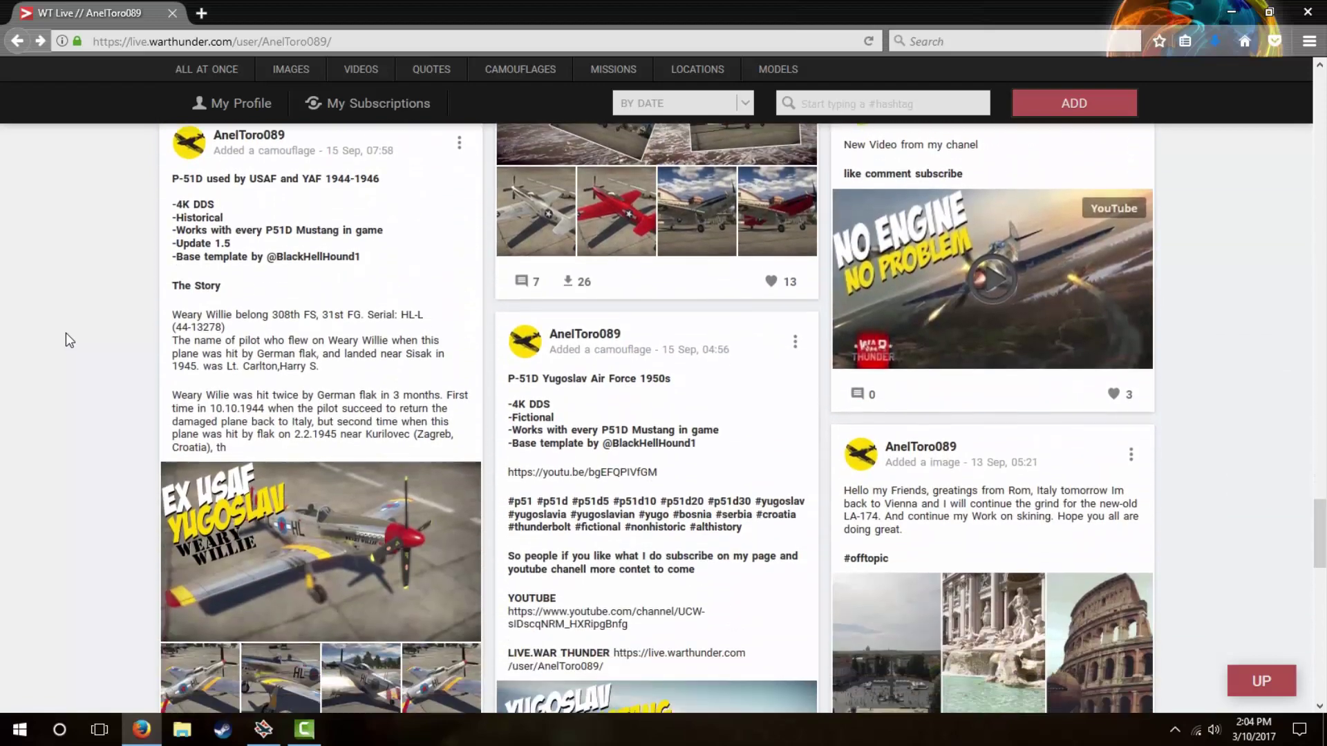
pyautogui.scroll(-10, 65, 333)
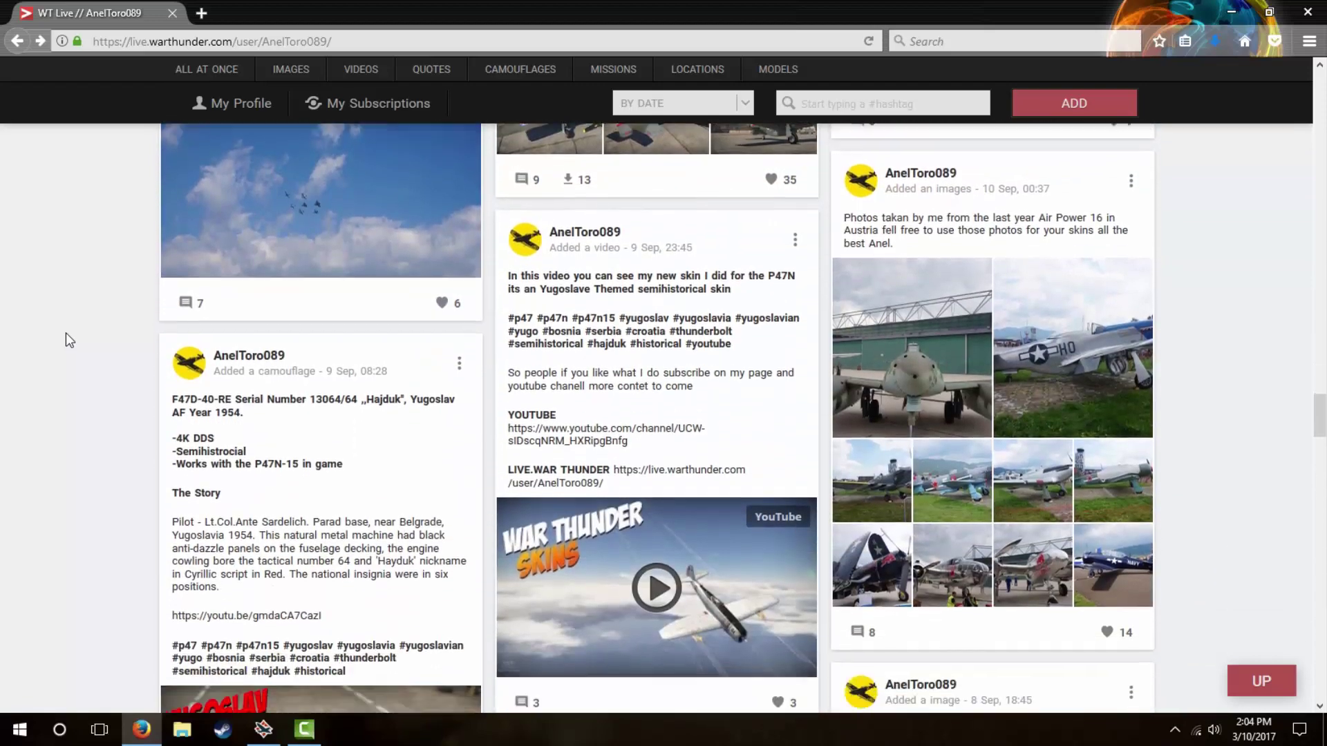
pyautogui.scroll(-10, 65, 333)
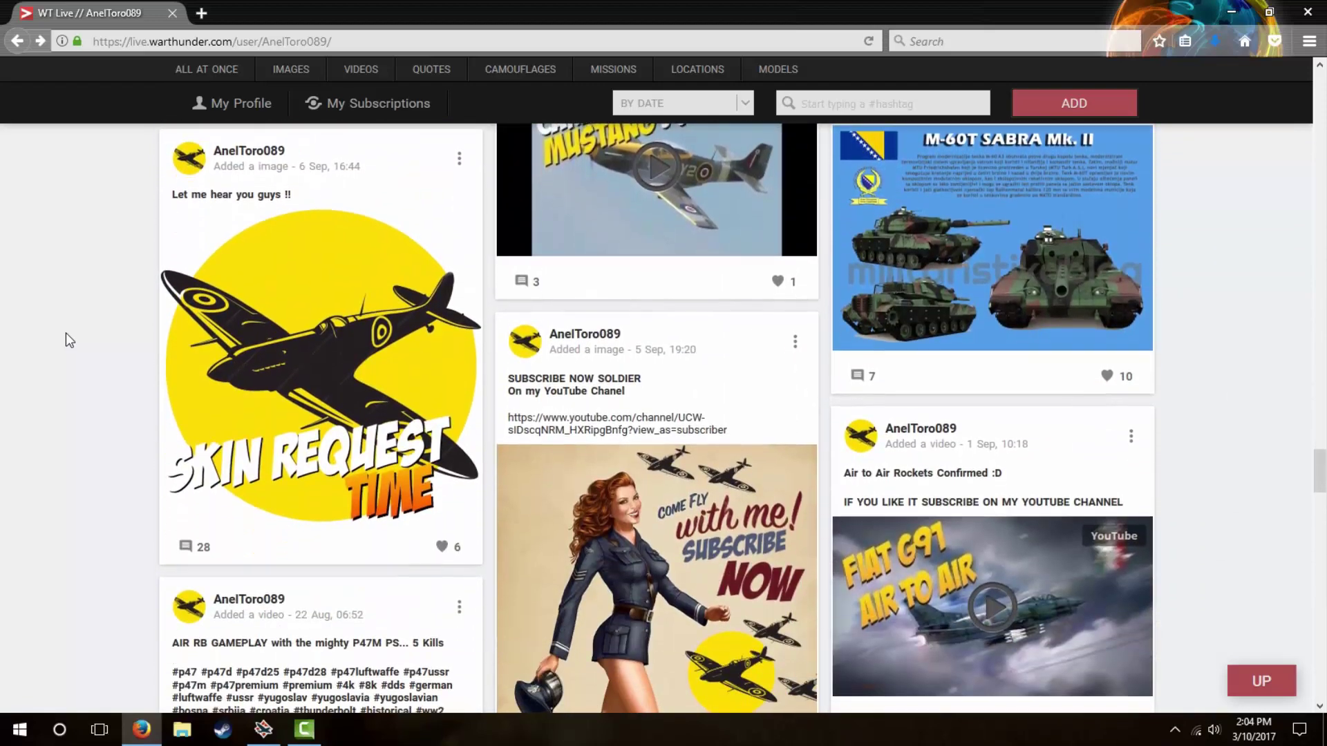
pyautogui.scroll(-8, 65, 333)
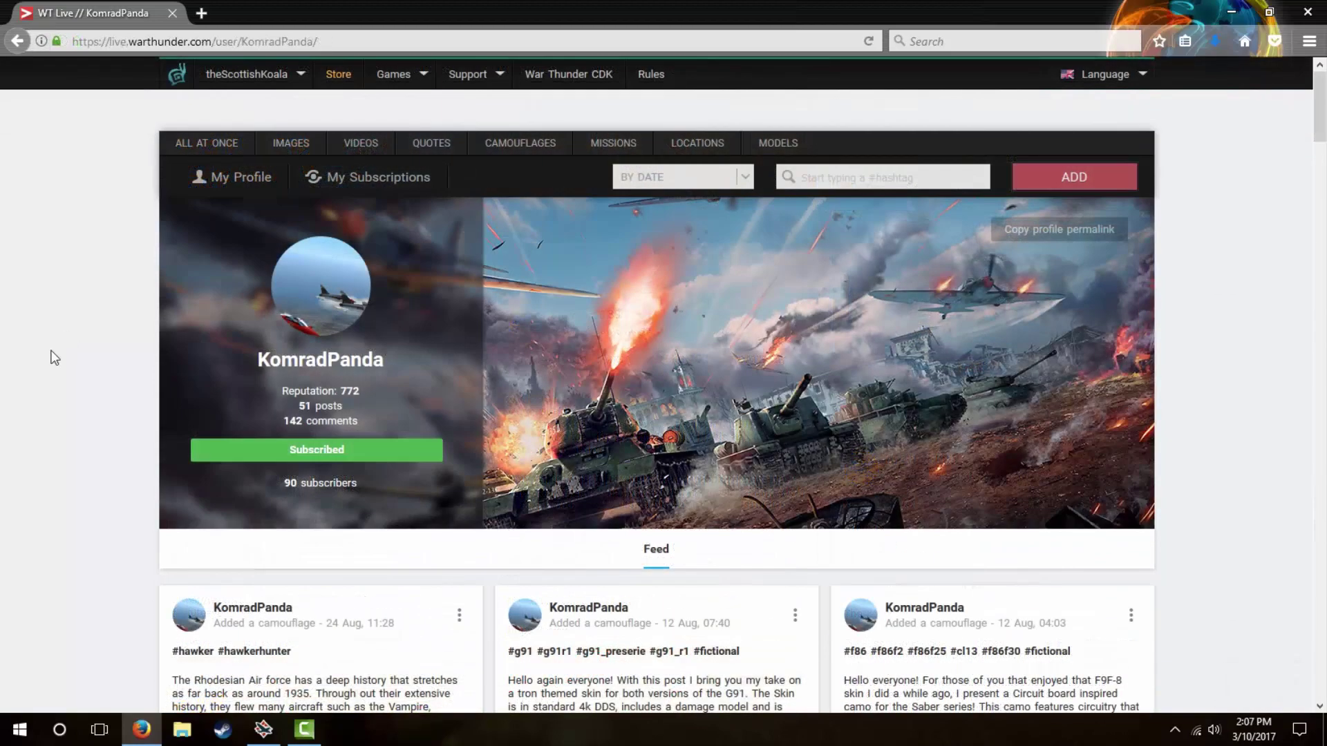
# - Look through the jet camouflage posts on the second skin creator's WT Live profile
pyautogui.scroll(-7, 55, 357)
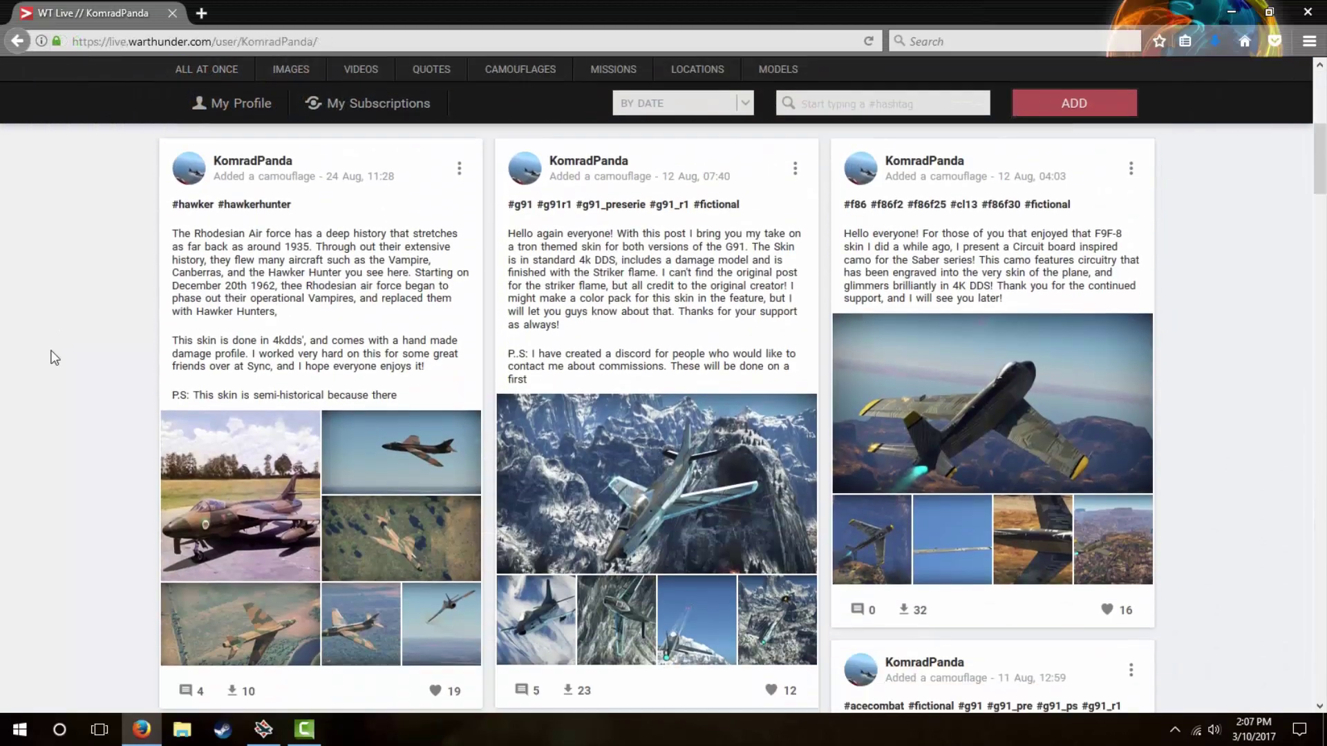
pyautogui.scroll(-5, 56, 357)
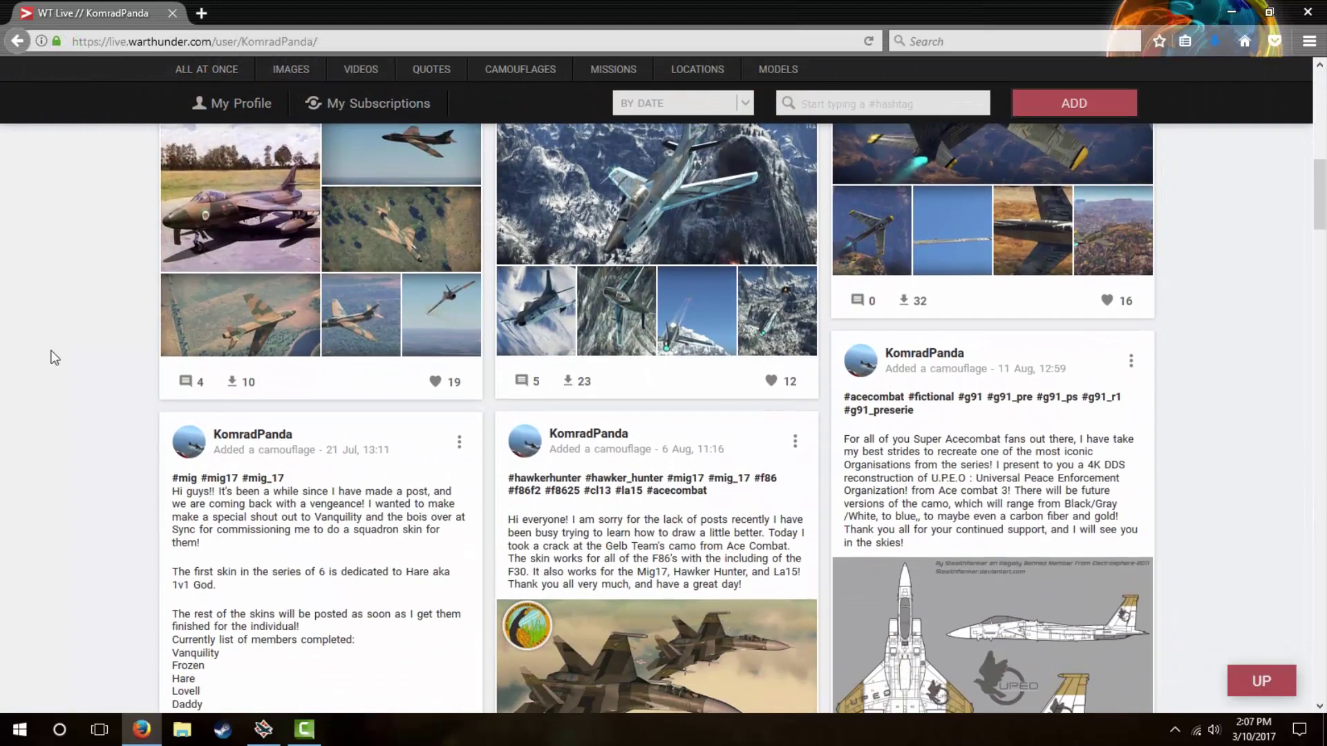
pyautogui.scroll(-10, 54, 357)
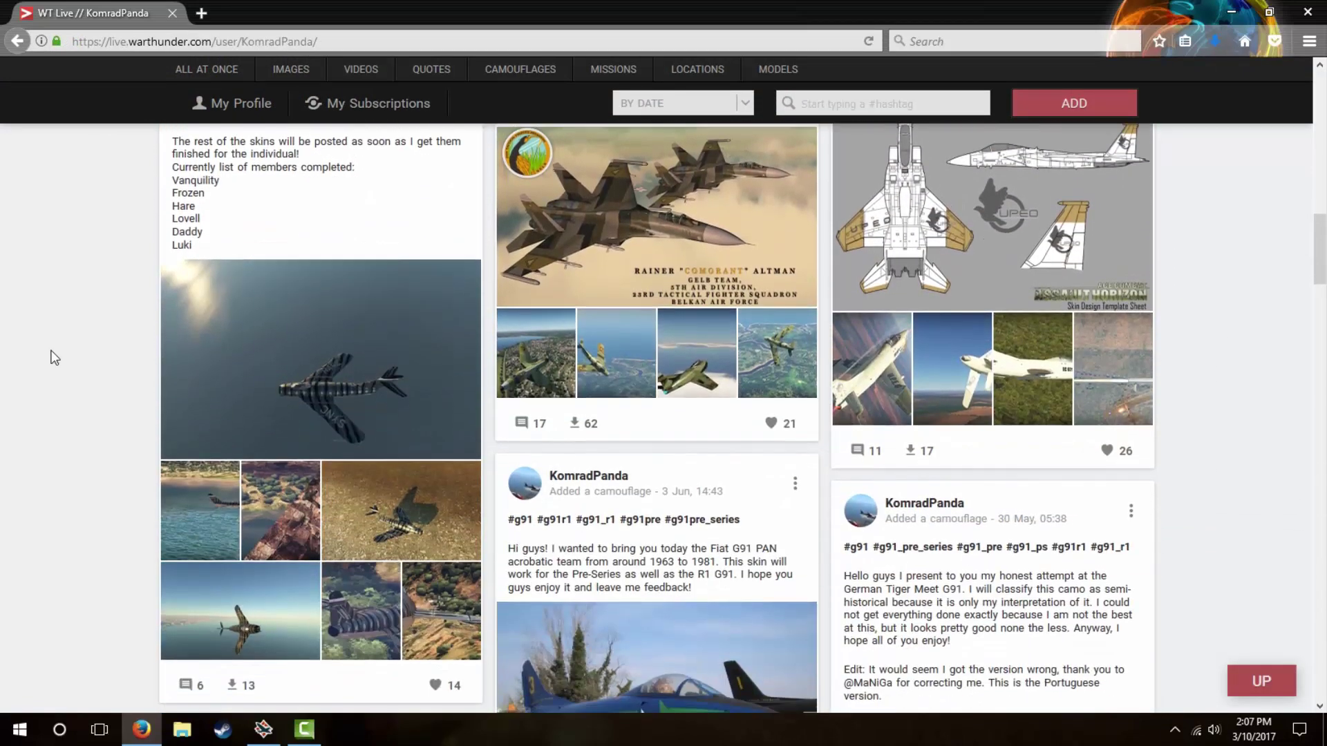
pyautogui.scroll(-10, 54, 357)
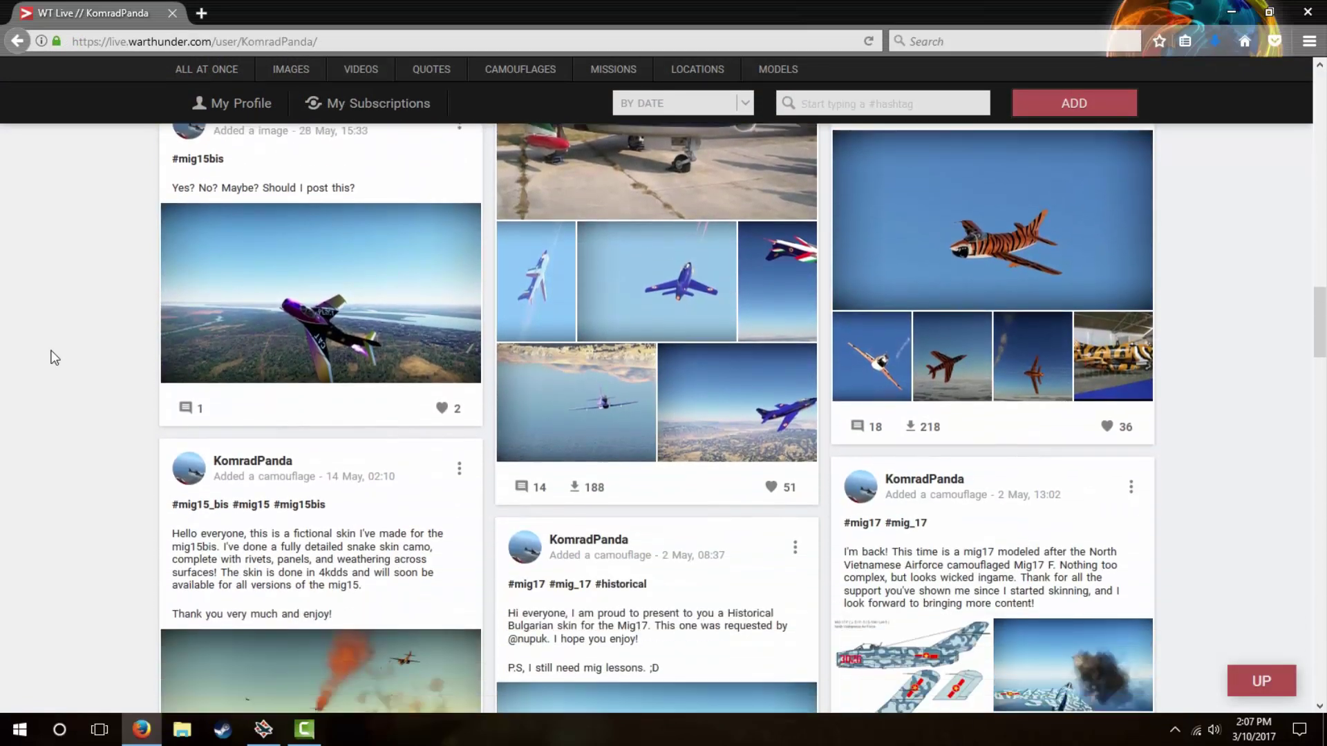
pyautogui.scroll(-10, 54, 357)
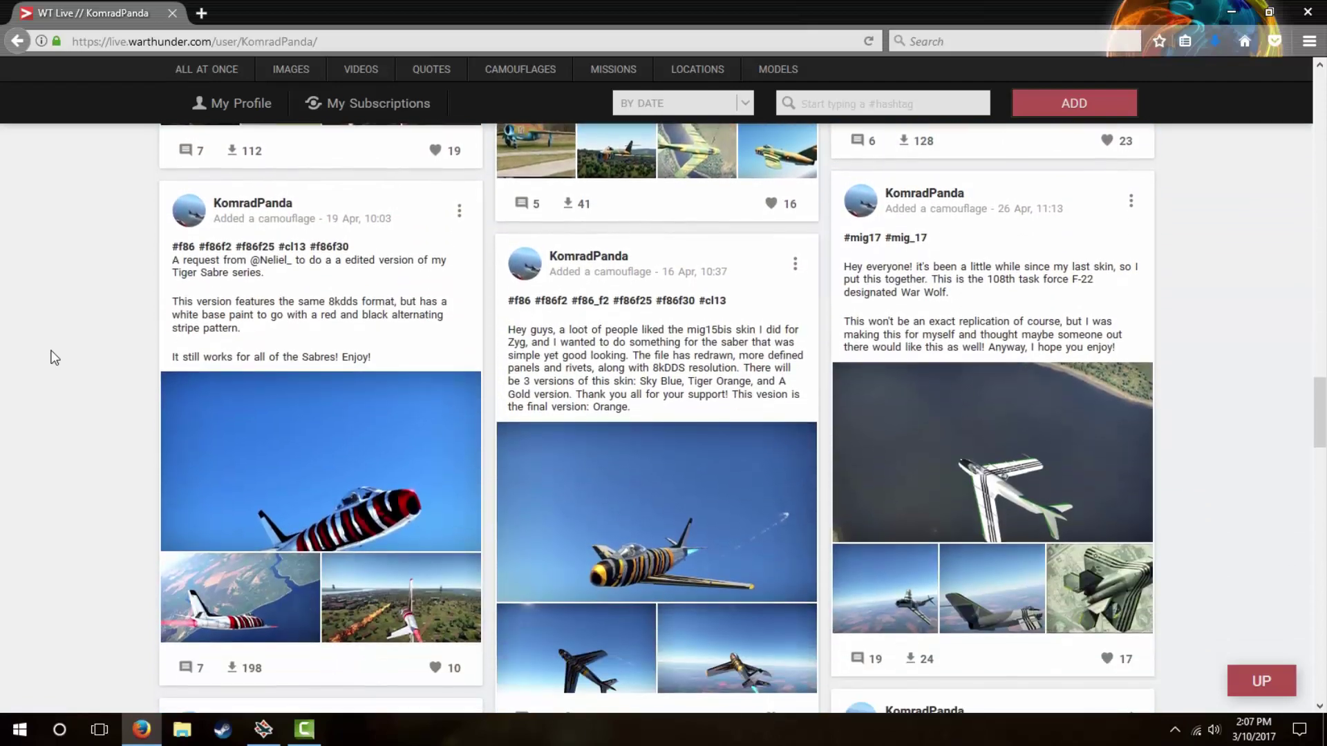
pyautogui.scroll(-10, 54, 358)
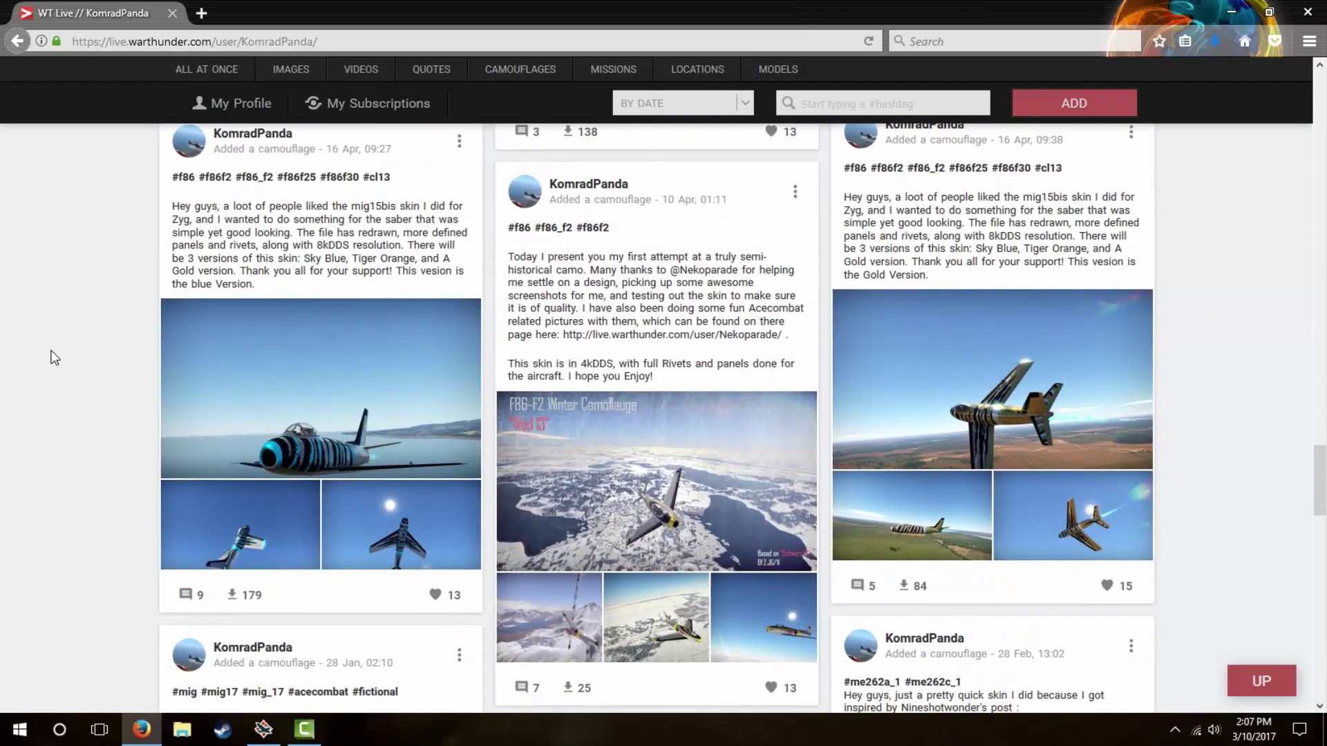
pyautogui.scroll(-8, 54, 357)
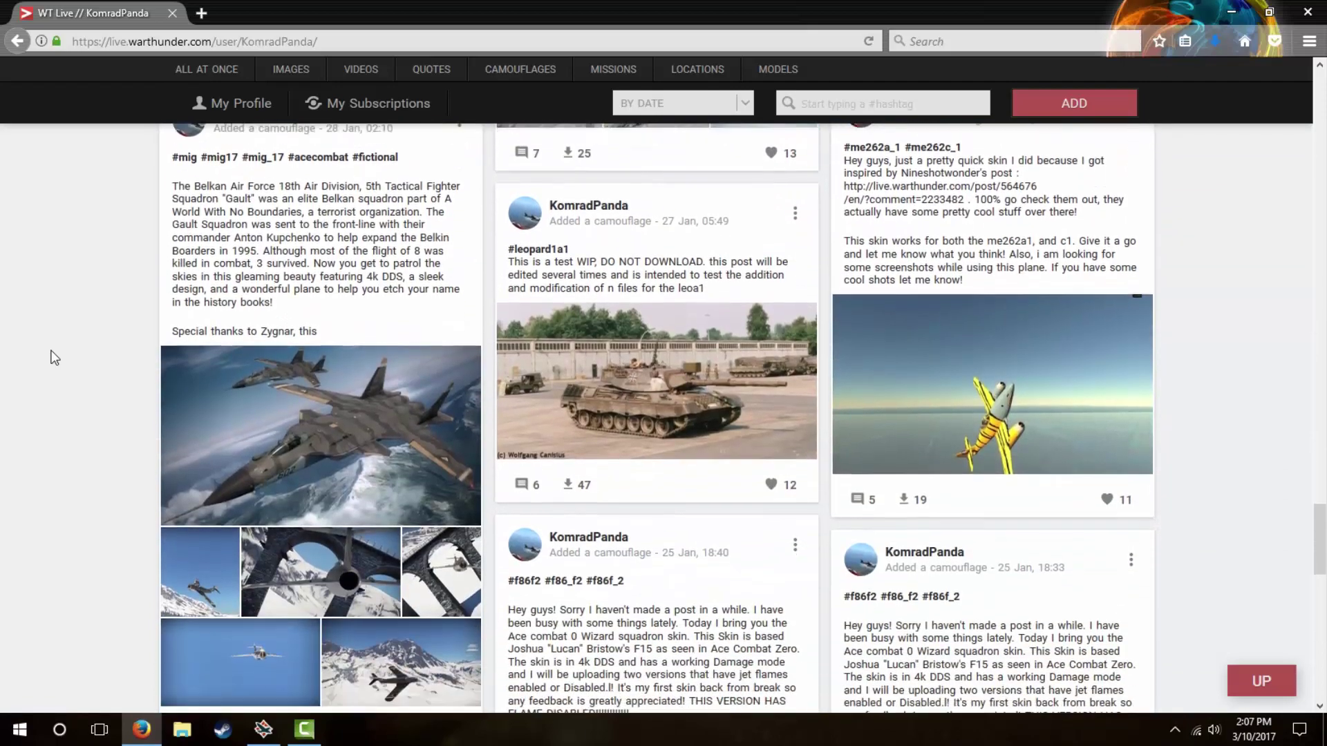
pyautogui.scroll(-3, 54, 357)
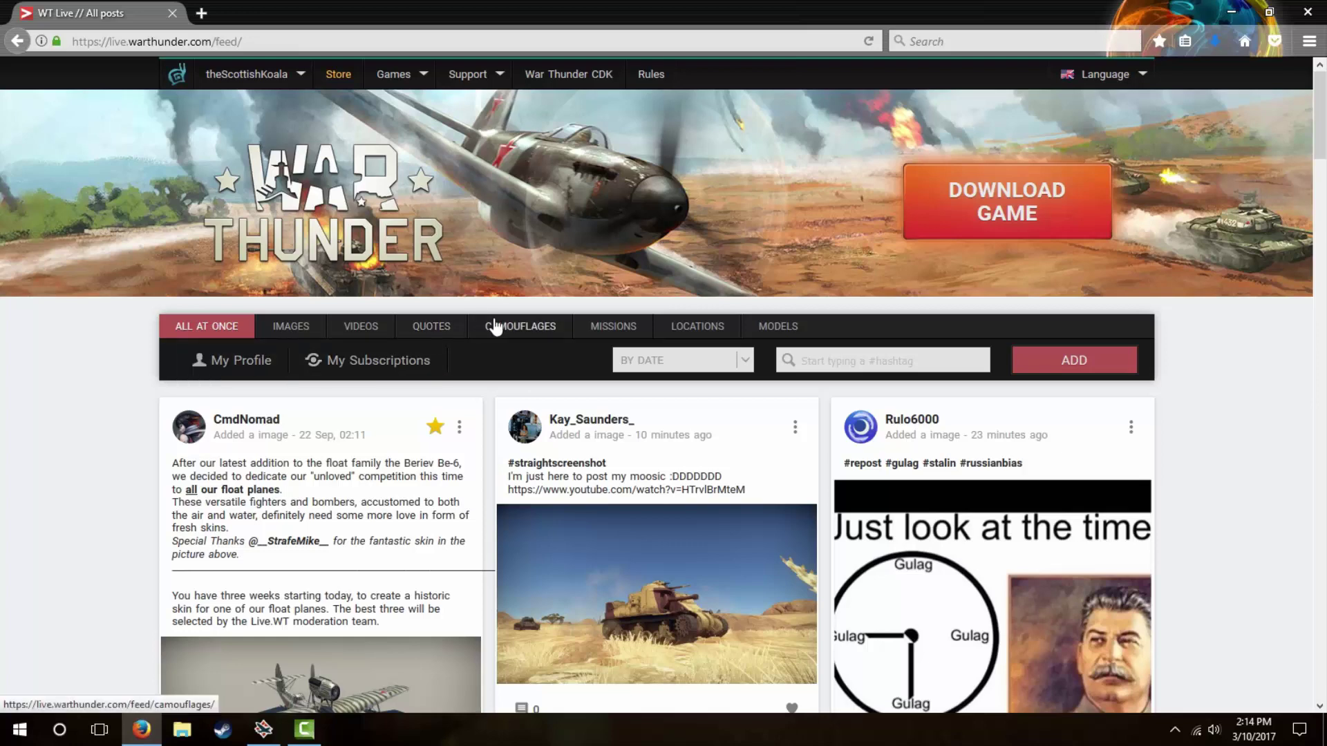
# - Limit the WT Live feed to camouflages and search it for the hashtag #f84
pyautogui.click(519, 326)
pyautogui.click(840, 361)
pyautogui.write('#f84')
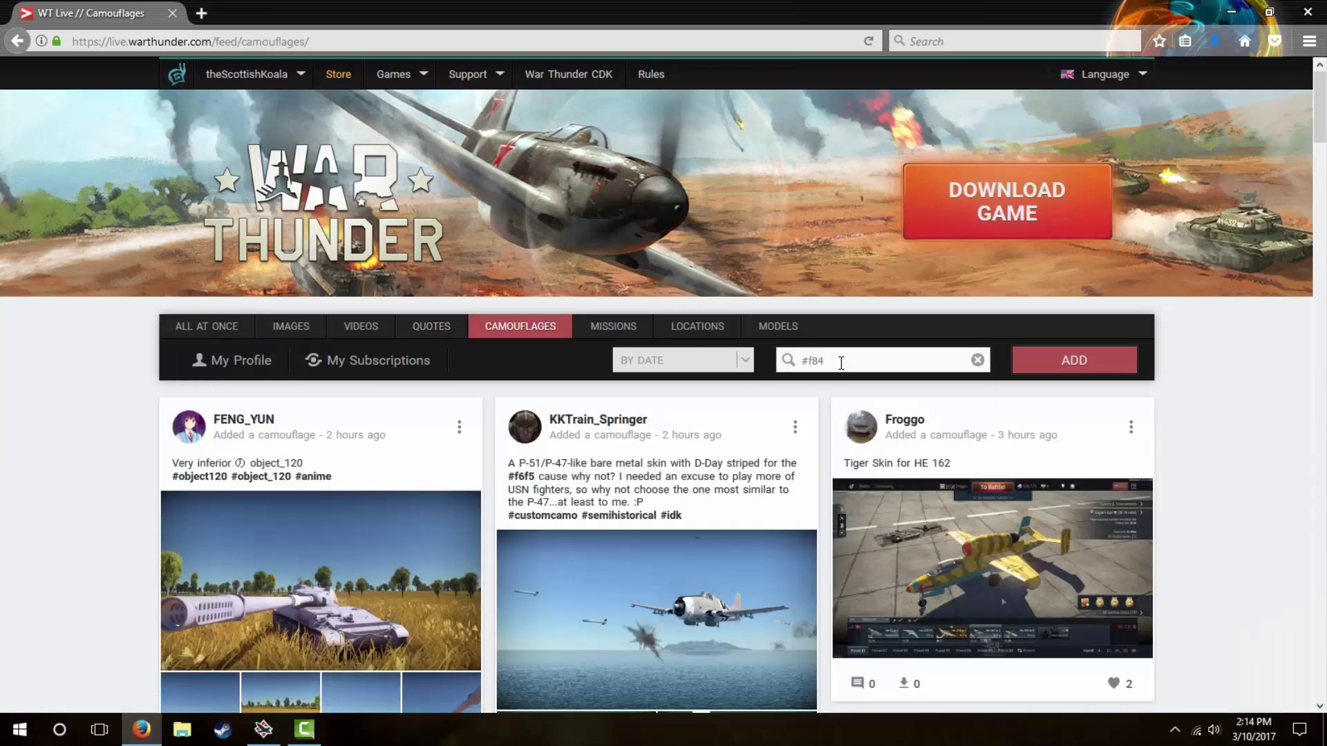
pyautogui.press('Return')
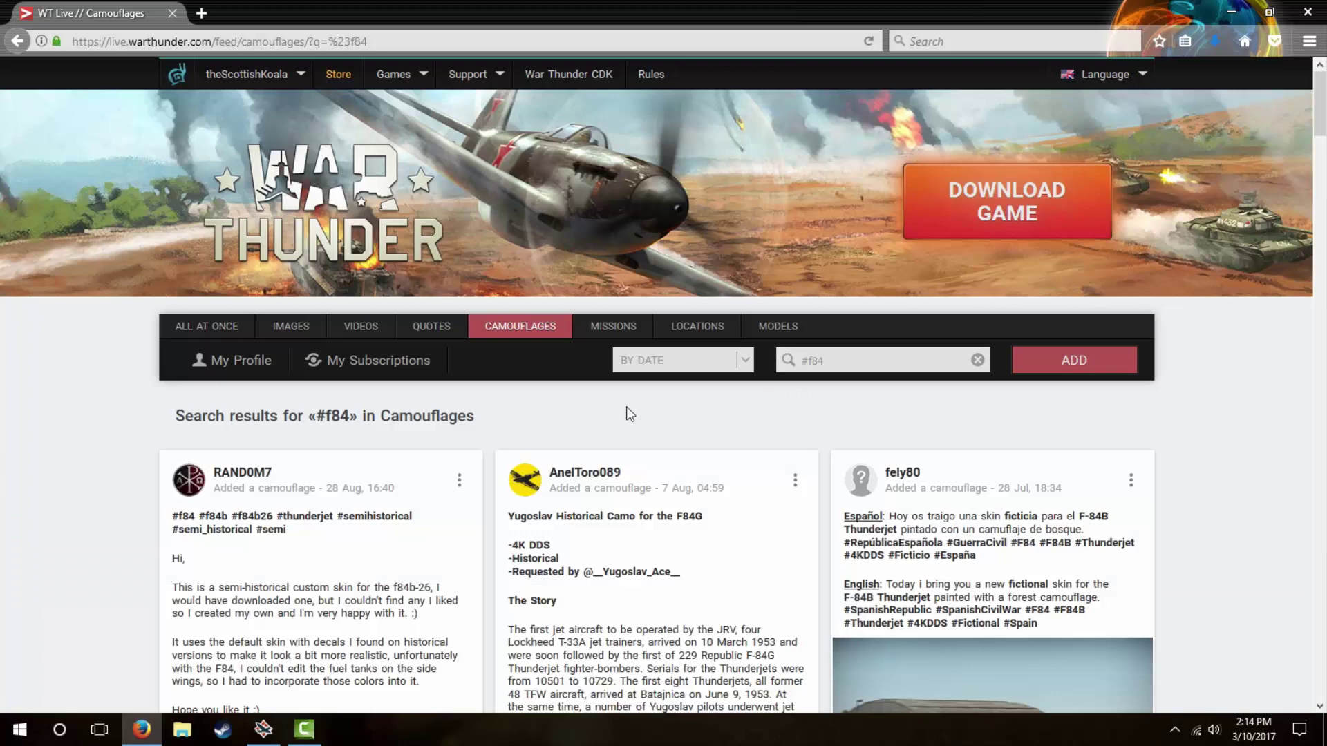
# - View the Yugoslav Historical Camo for the F84G post and download its camouflage archive
pyautogui.scroll(-6, 626, 406)
pyautogui.click(629, 407)
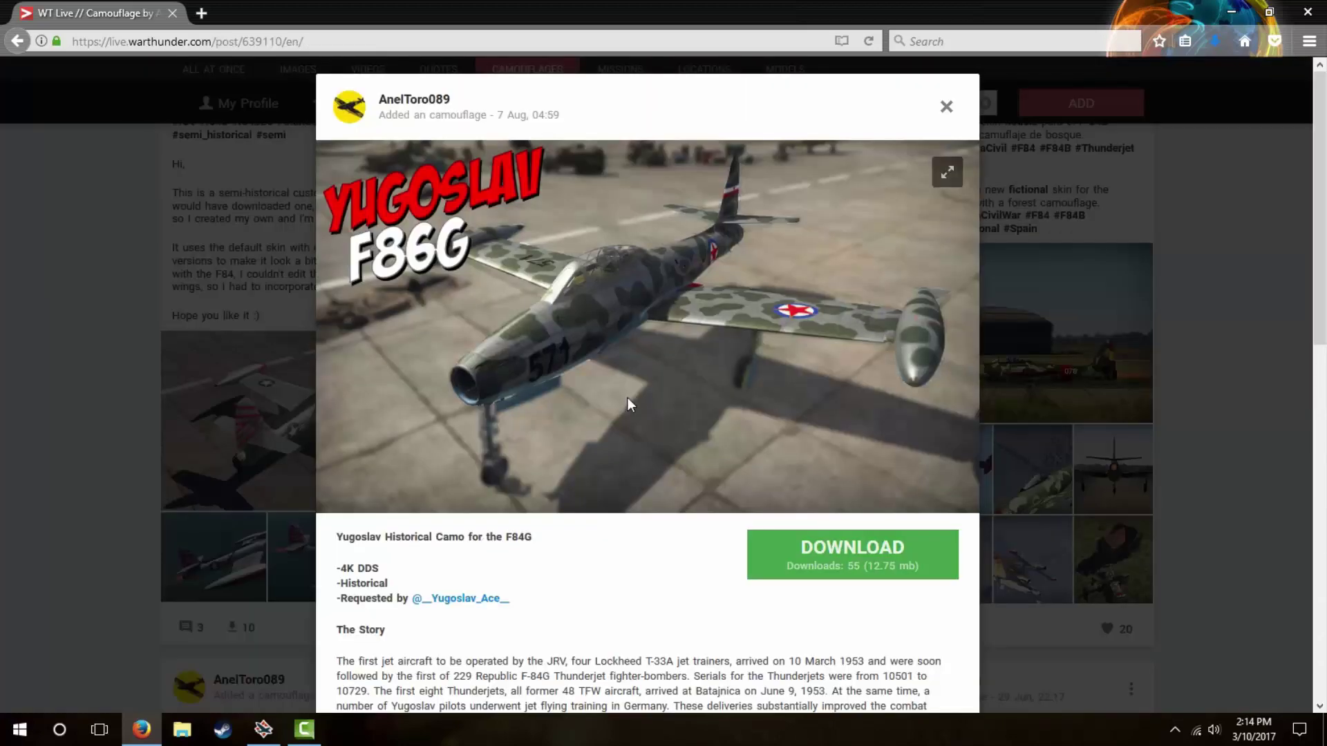
pyautogui.press('Escape')
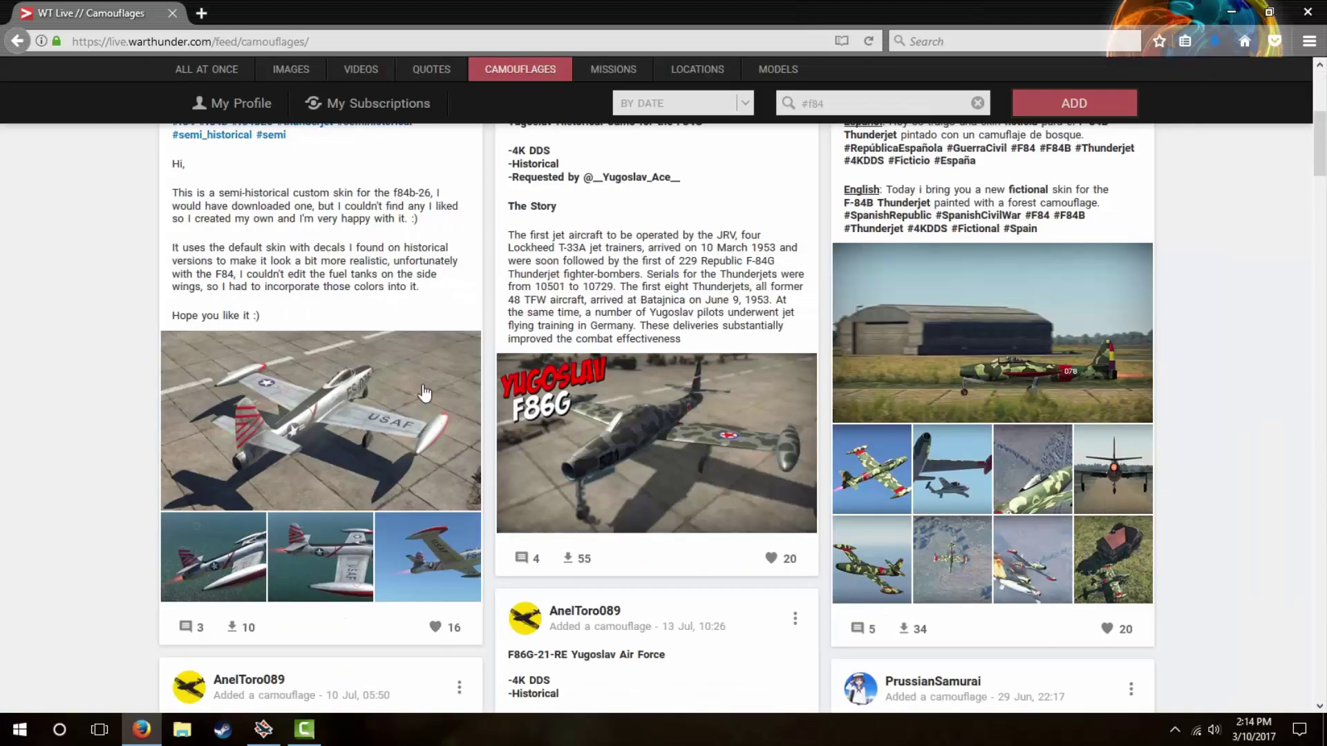
pyautogui.click(571, 563)
pyautogui.click(718, 519)
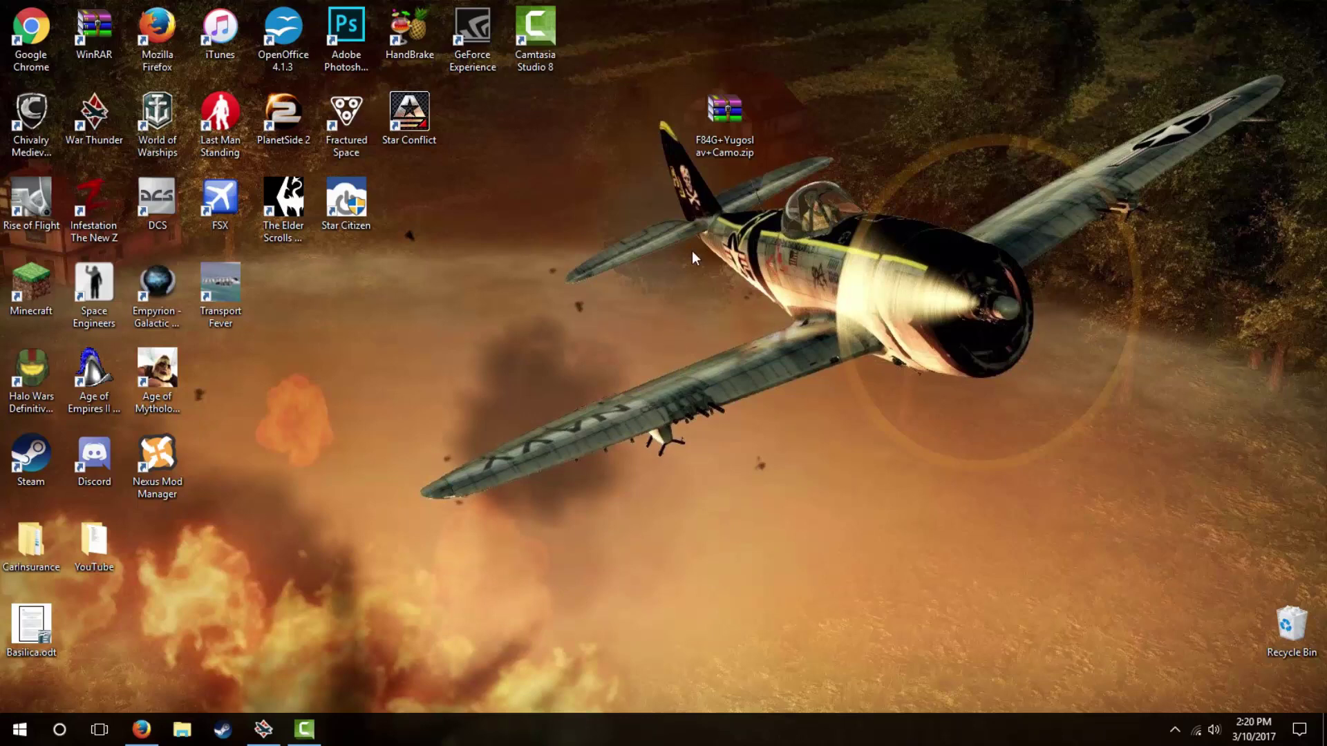
# - Extract F84G+Yugoslav+Camo.zip onto the desktop and place the extracted folder directly below the archive
pyautogui.rightClick(730, 127)
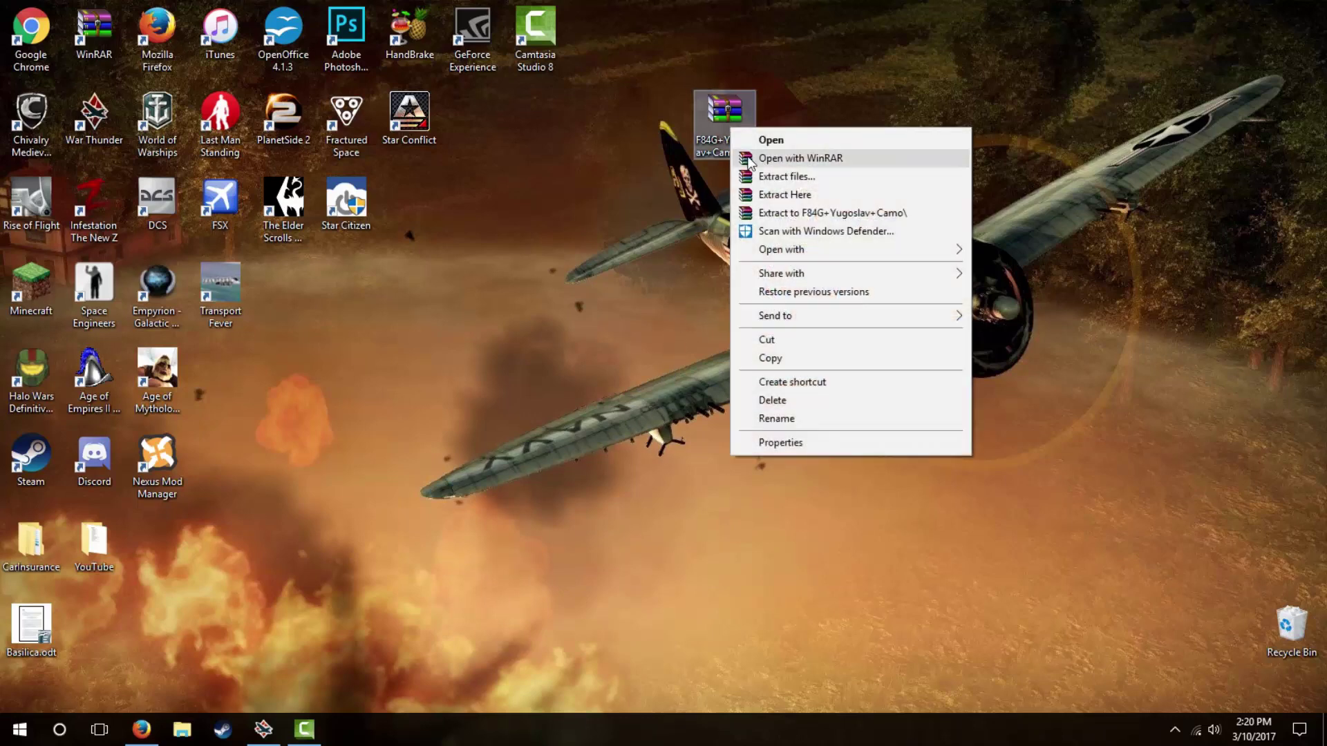
pyautogui.click(777, 195)
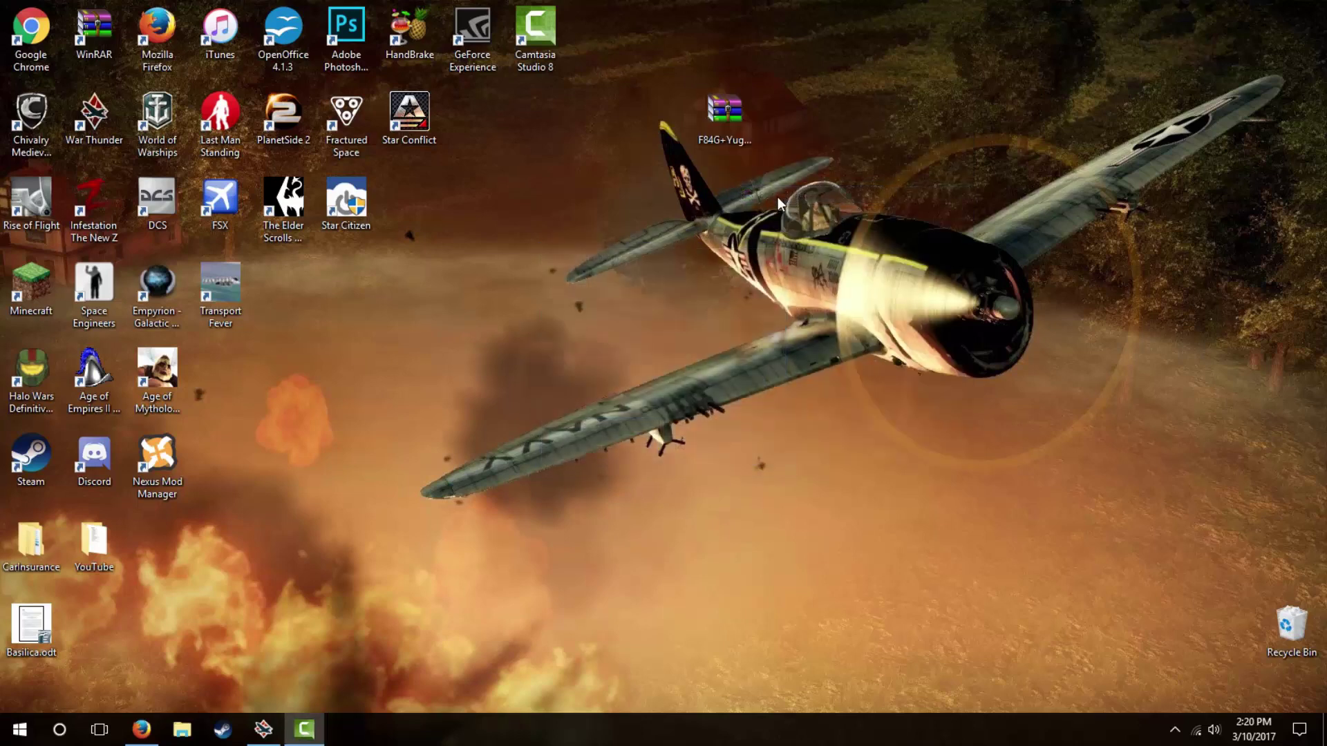
pyautogui.moveTo(91, 625); pyautogui.dragTo(693, 204)
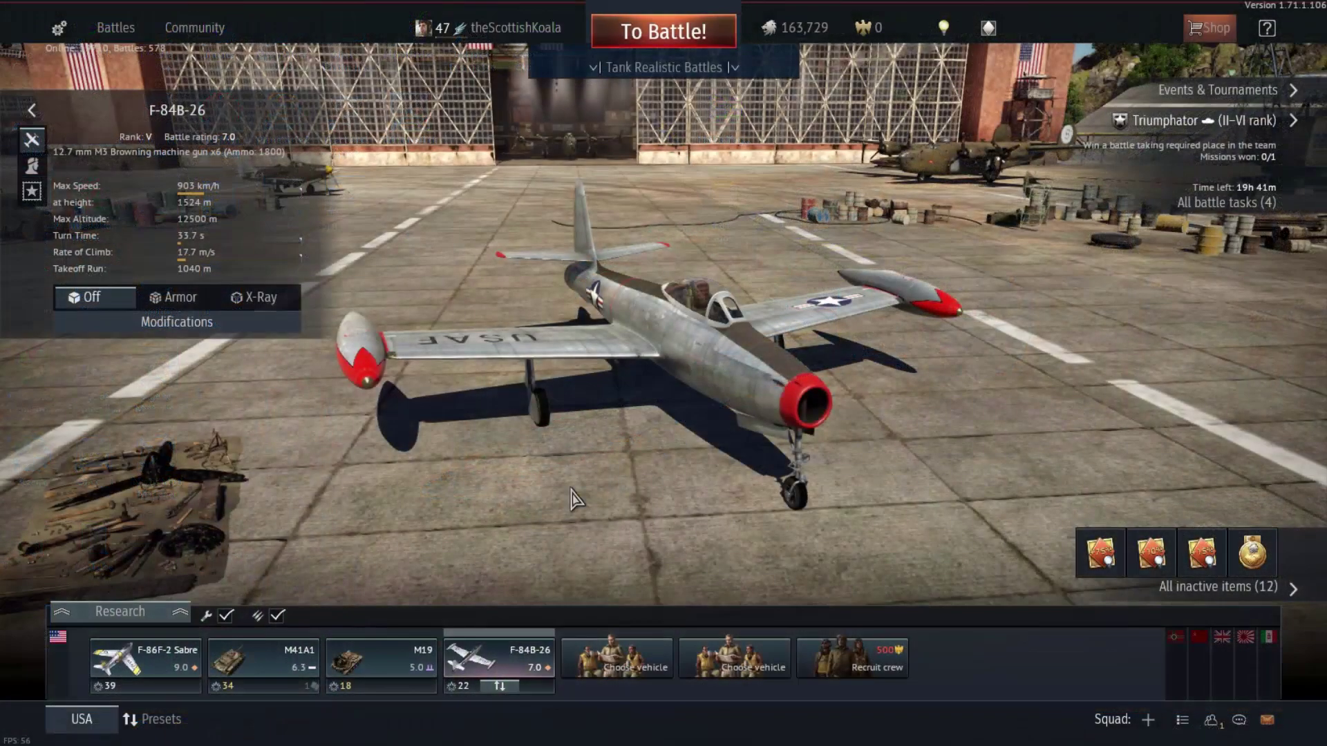
# - In War Thunder, create a user skin sample for the F-84B-26 and choose template_f-84b as its user skin
pyautogui.click(528, 669)
pyautogui.click(496, 548)
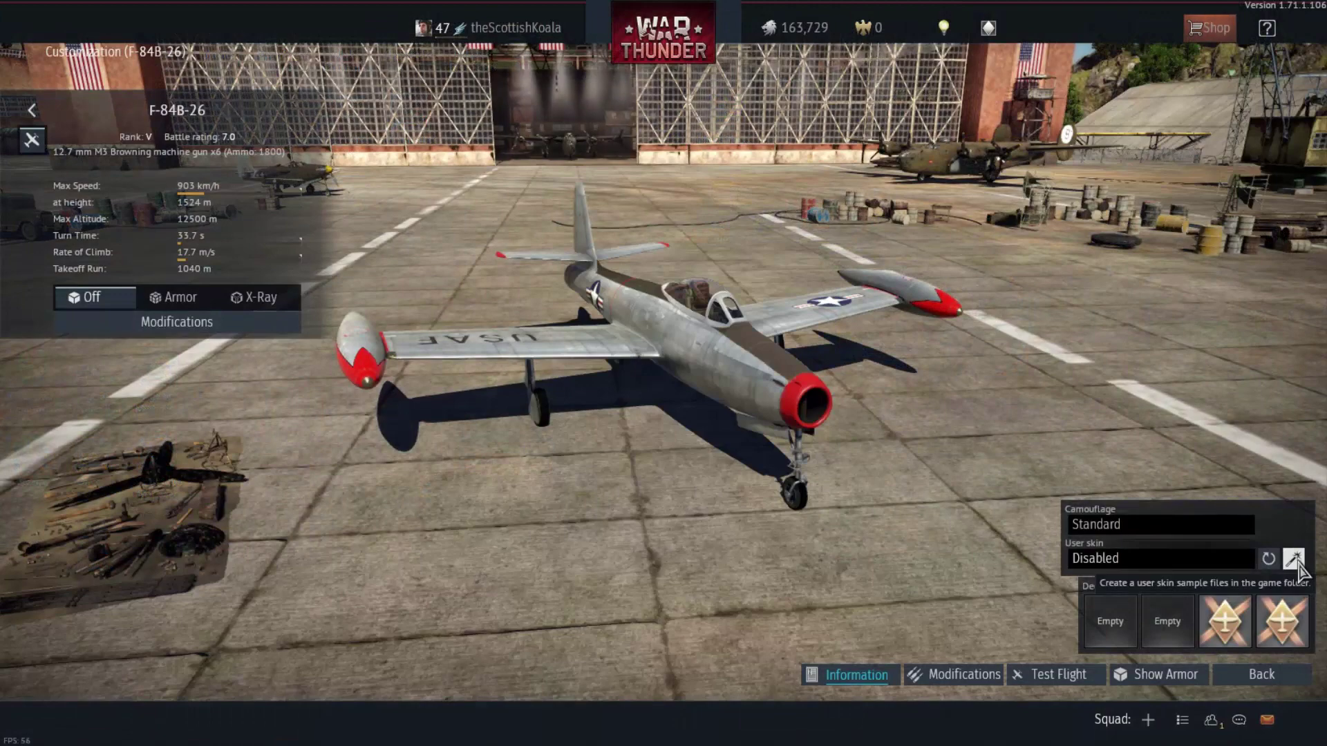
pyautogui.click(1294, 559)
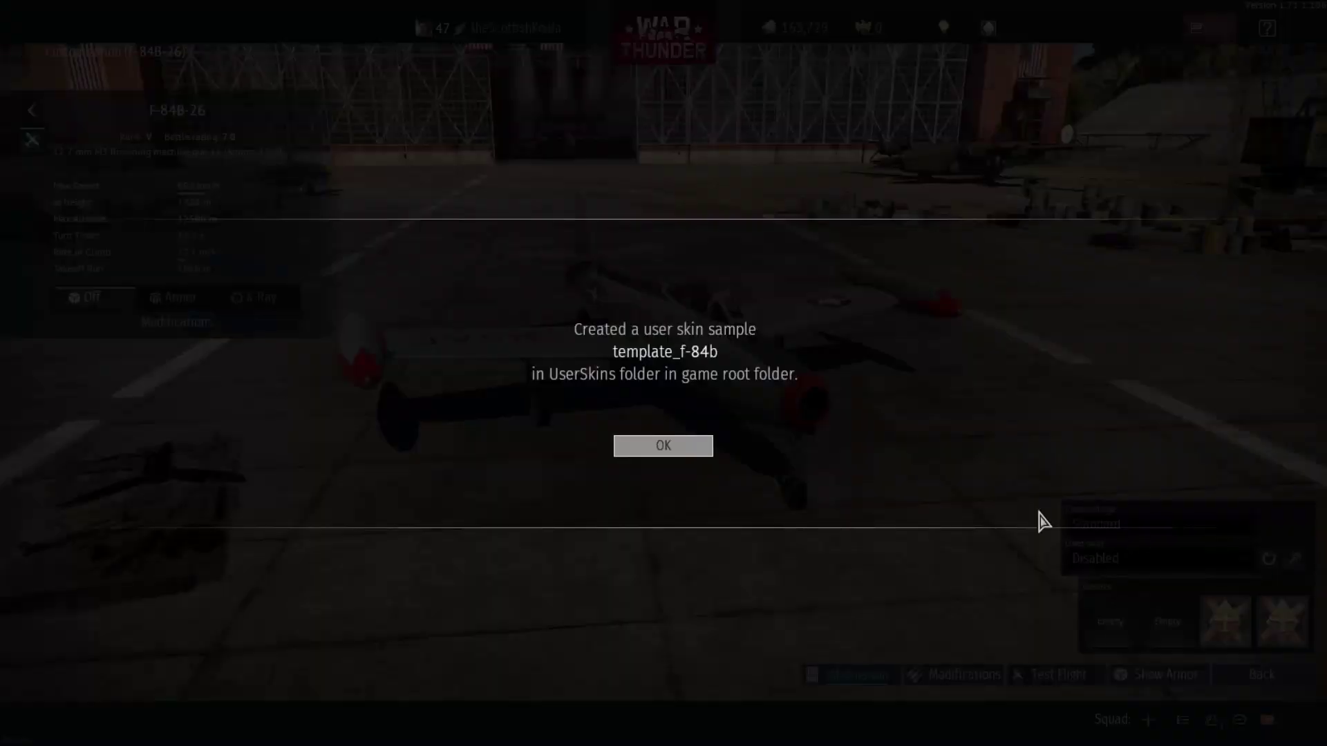
pyautogui.click(661, 445)
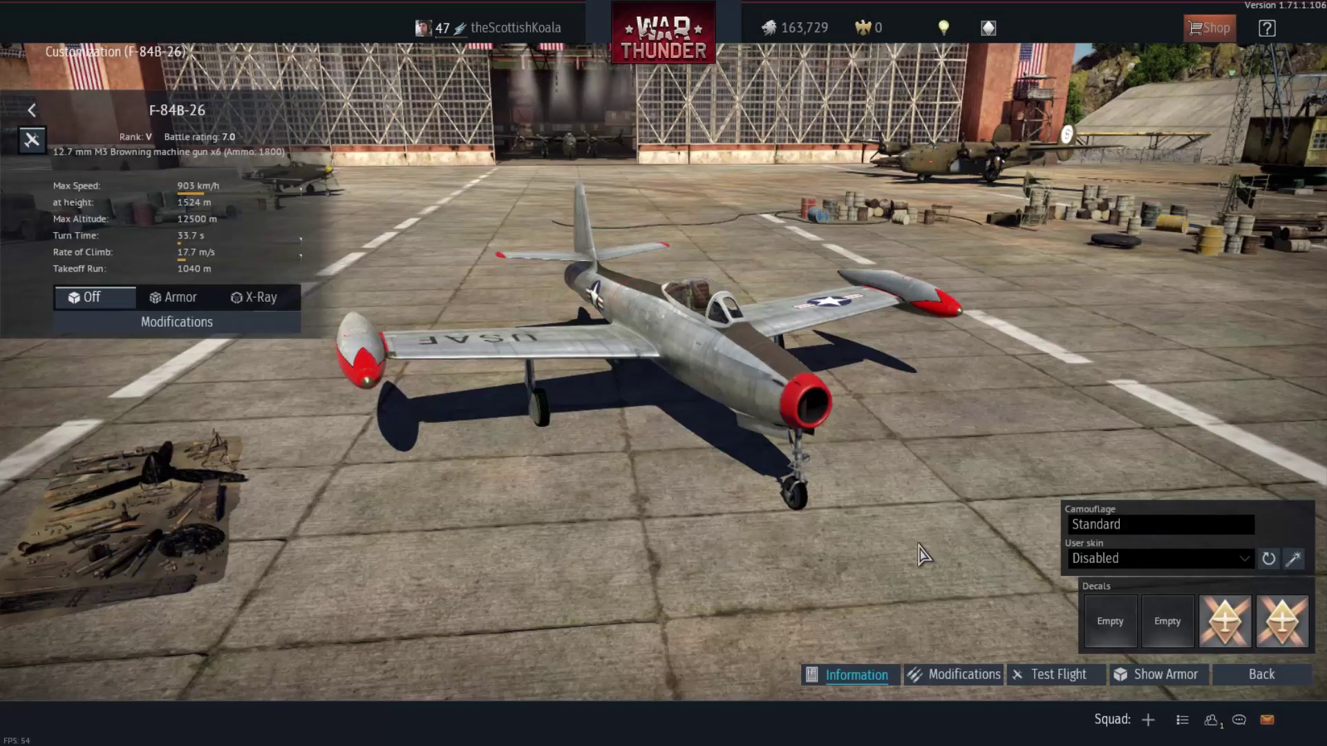
pyautogui.click(1108, 560)
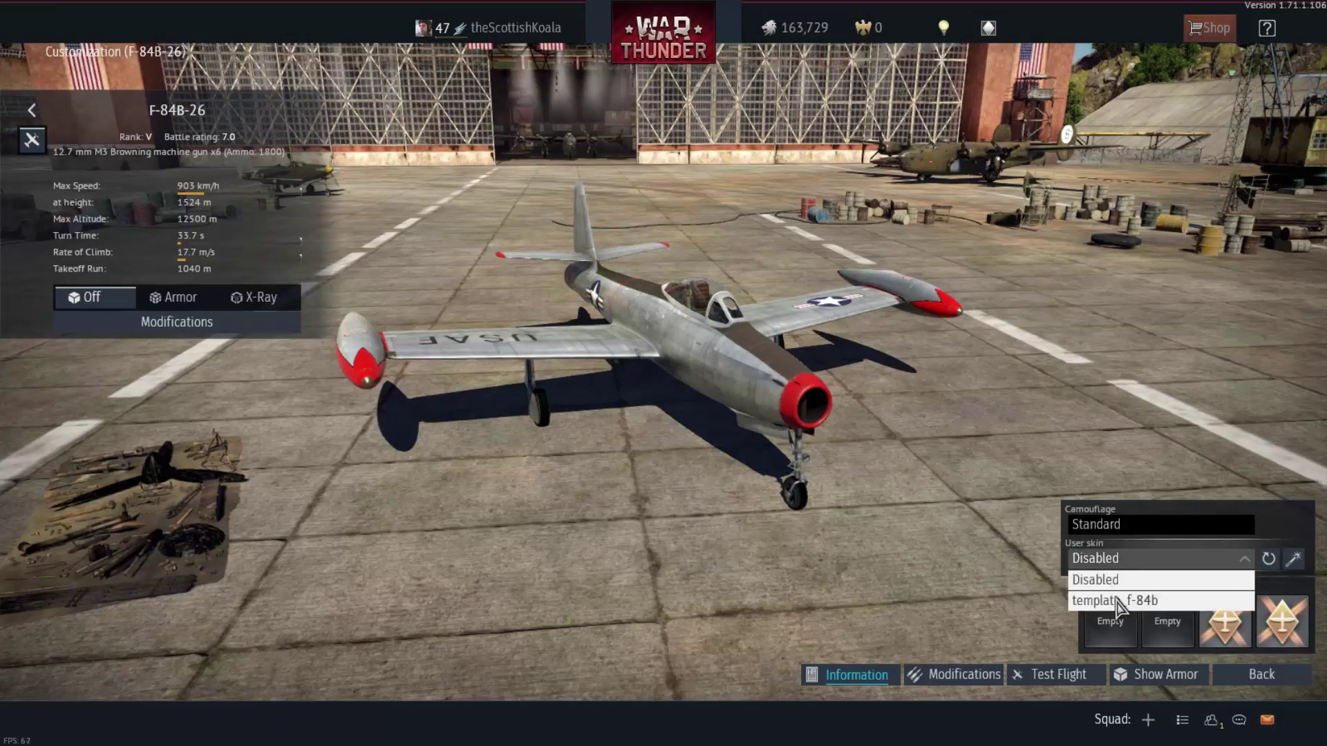
pyautogui.click(1116, 598)
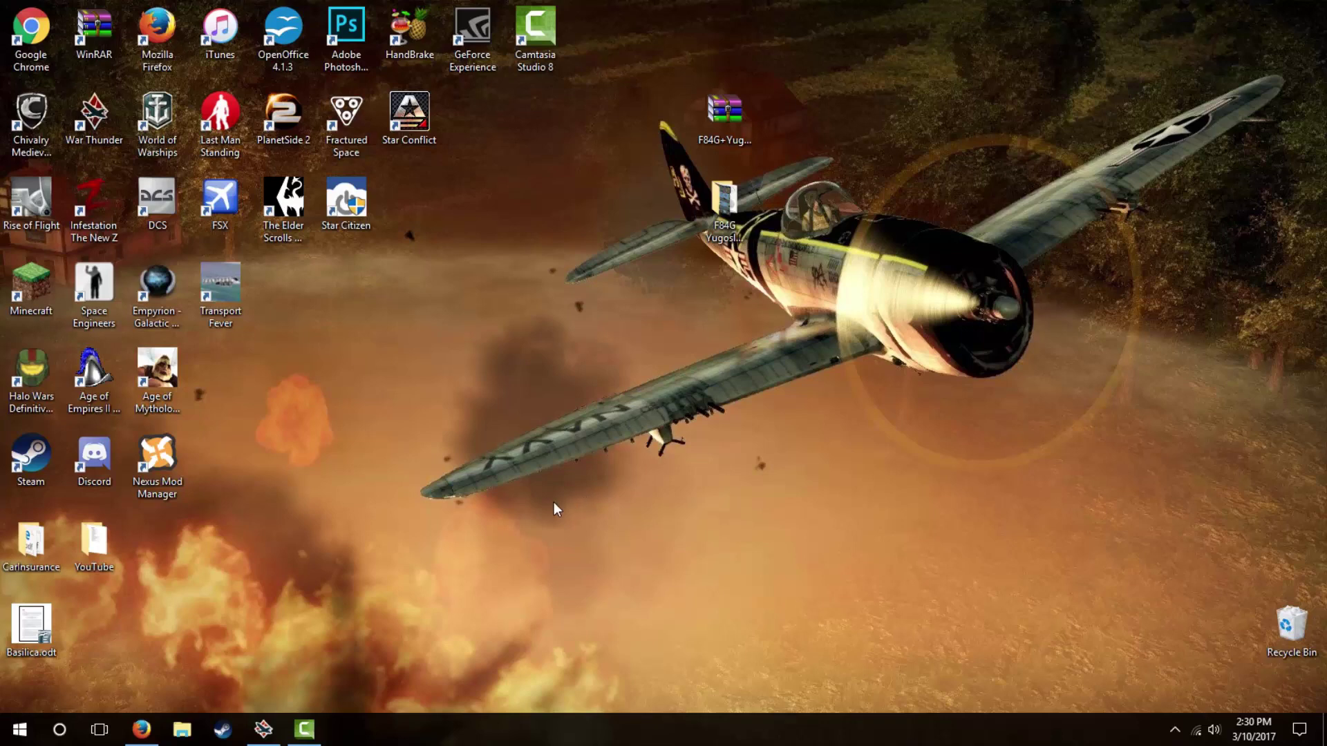
# - In File Explorer, open the War Thunder game folder under C:\Program Files (x86)\Steam\steamapps\common
pyautogui.click(182, 729)
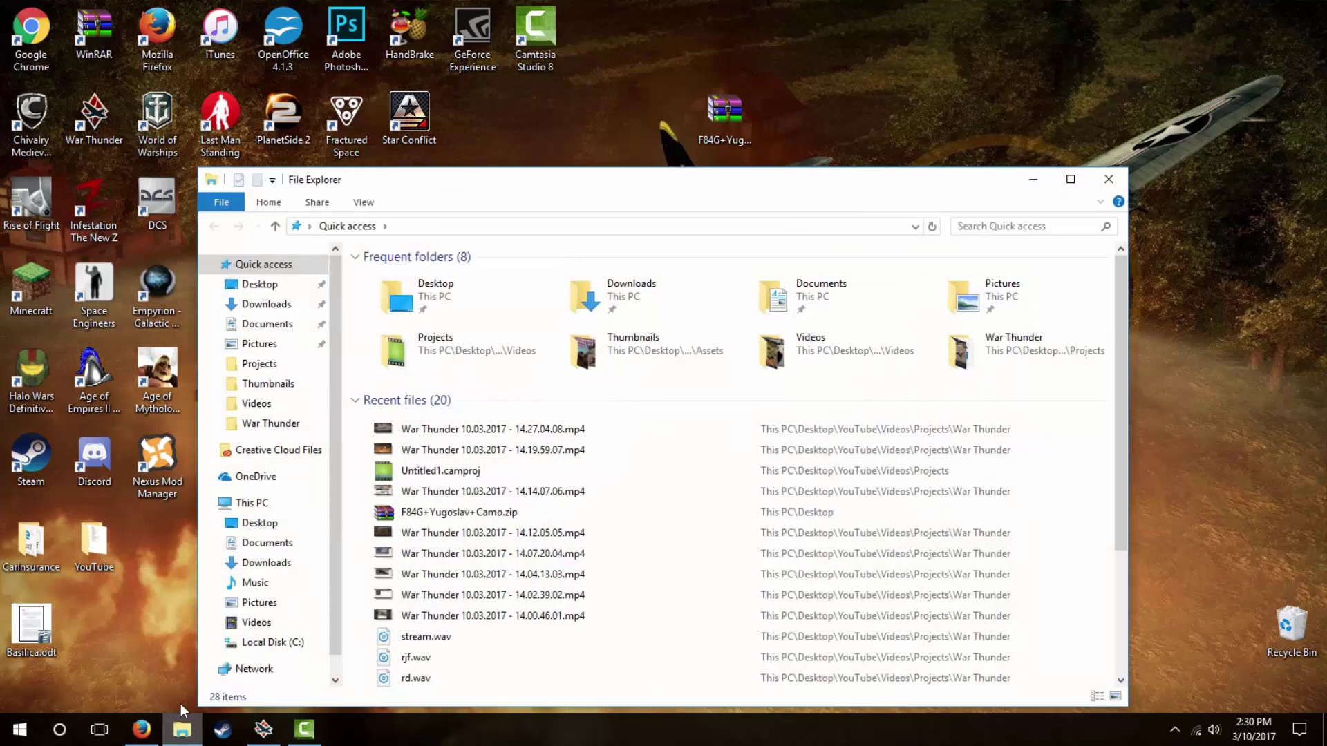
pyautogui.click(257, 642)
pyautogui.doubleClick(431, 347)
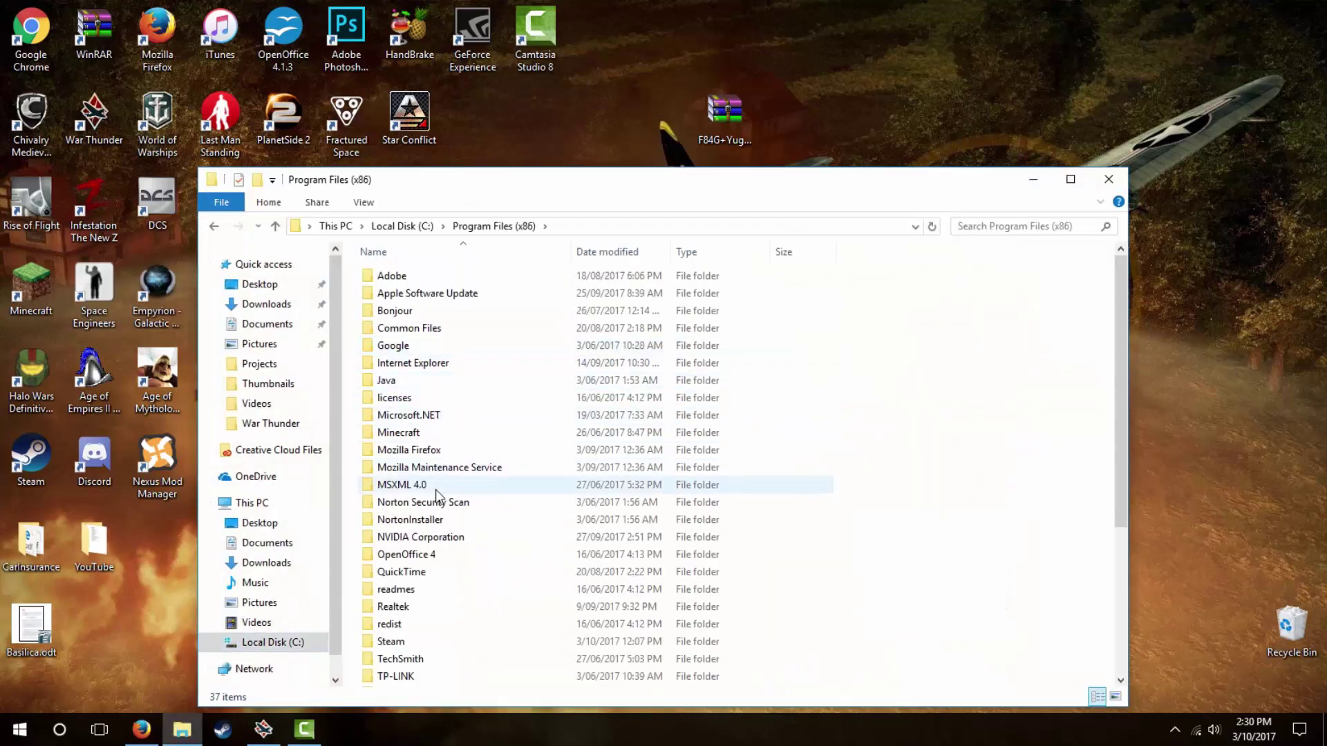
pyautogui.doubleClick(391, 641)
pyautogui.doubleClick(400, 590)
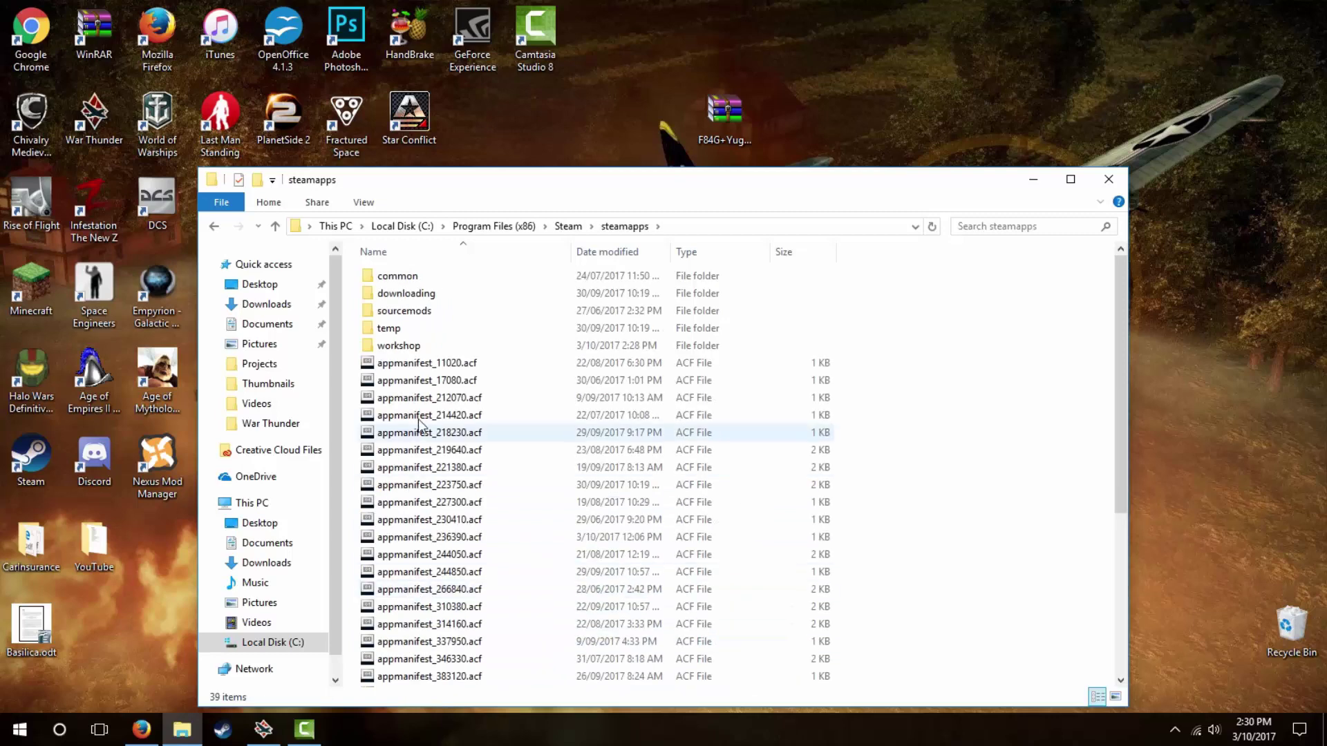
pyautogui.click(407, 280)
pyautogui.doubleClick(407, 280)
pyautogui.scroll(-2, 428, 442)
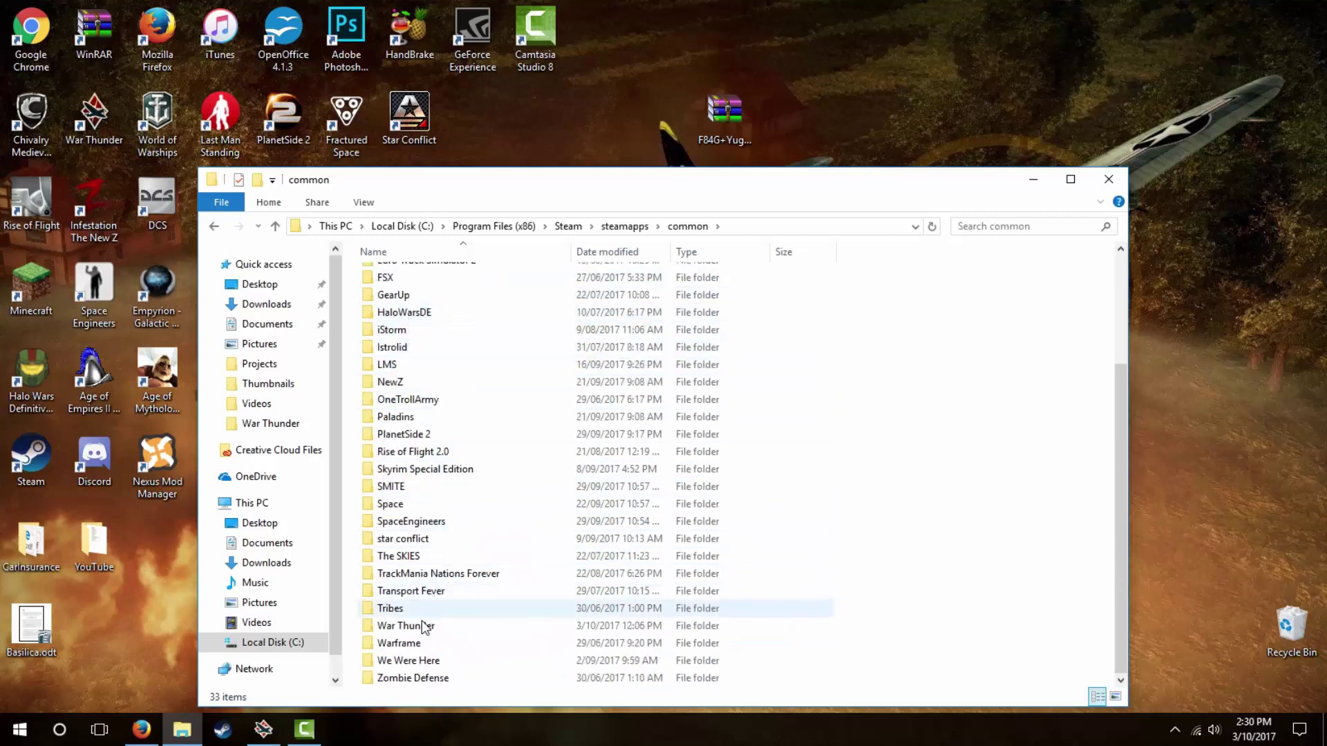
pyautogui.doubleClick(418, 624)
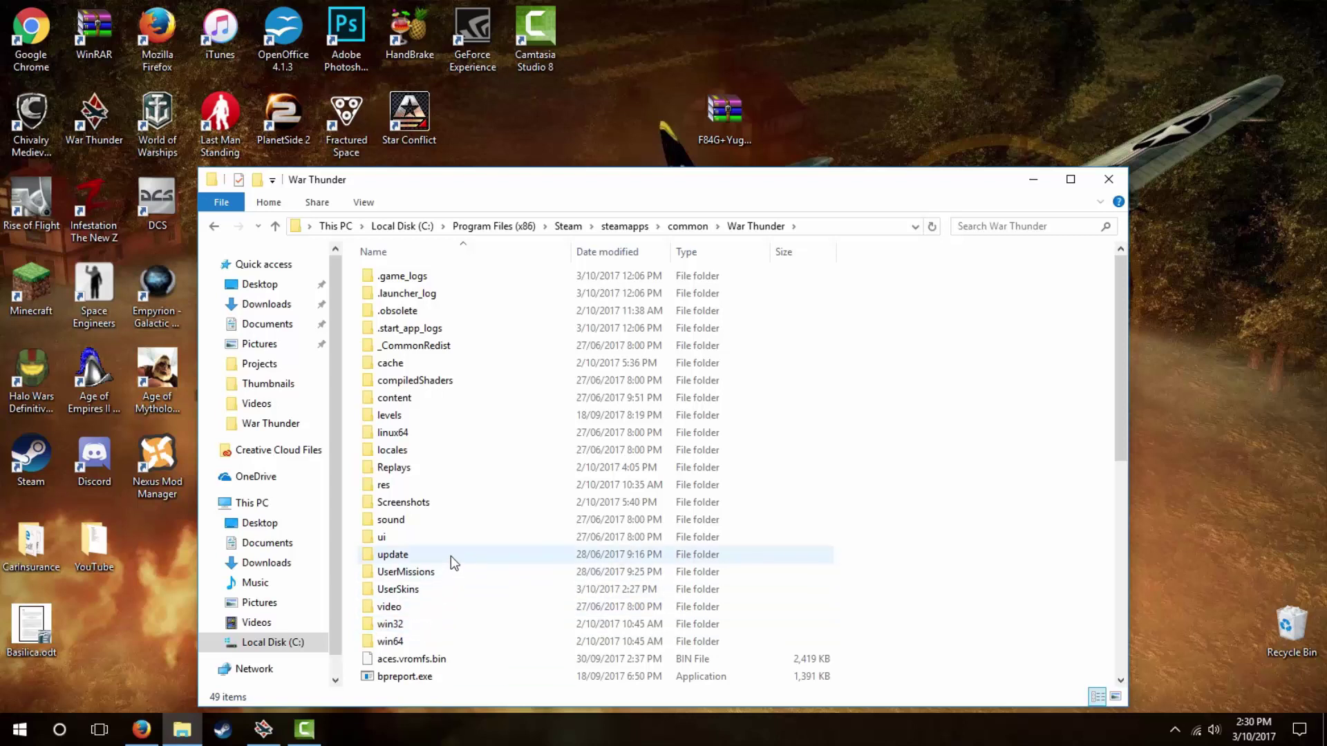
# - Copy all files from the F84G Yugoslav Camo folder into the template_f-84b folder inside UserSkins
pyautogui.doubleClick(415, 589)
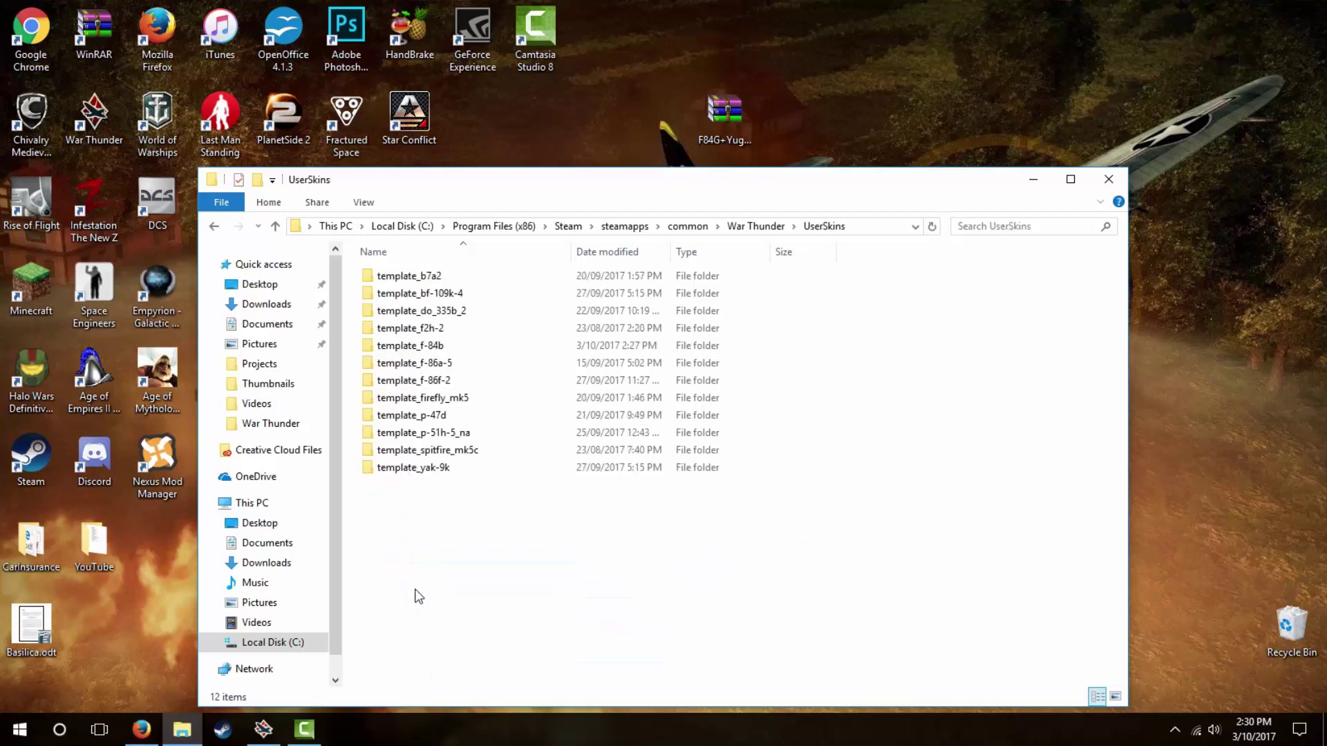
pyautogui.doubleClick(427, 350)
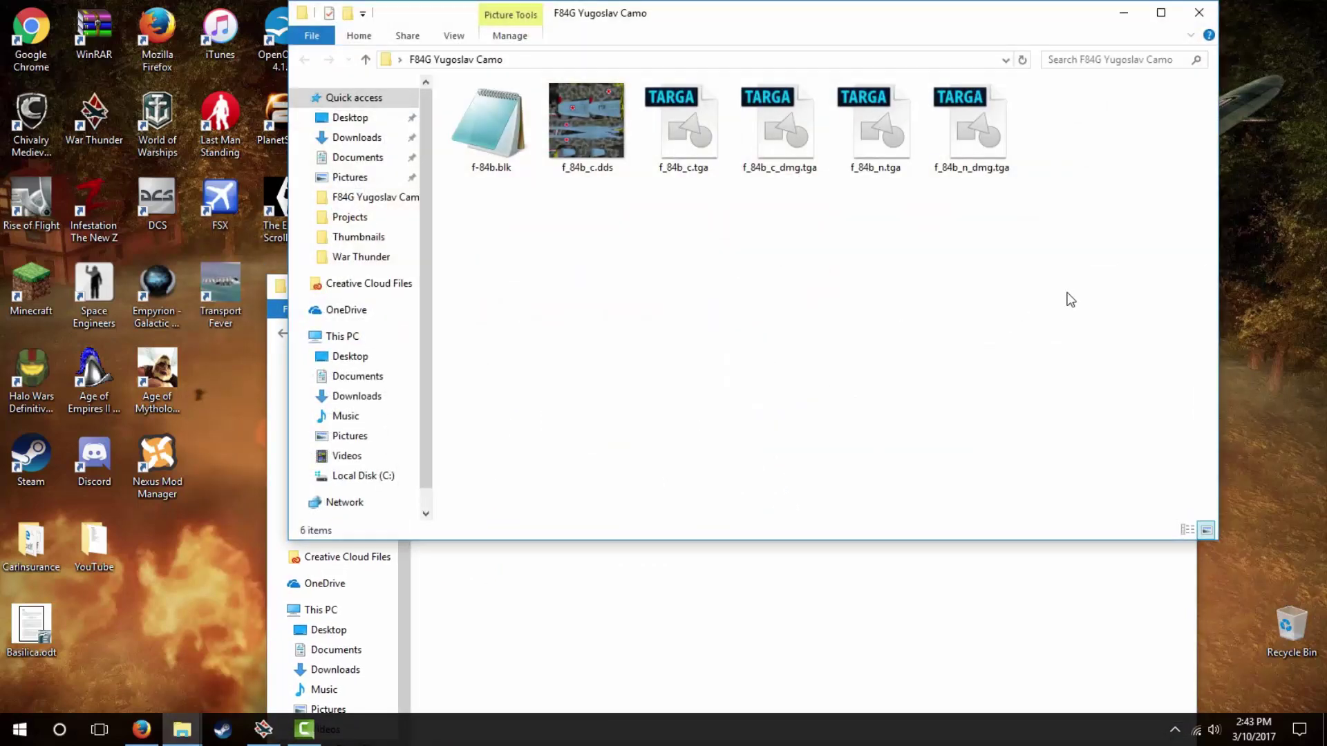
pyautogui.moveTo(1069, 299); pyautogui.dragTo(449, 84)
pyautogui.rightClick(471, 135)
pyautogui.click(557, 310)
pyautogui.click(617, 608)
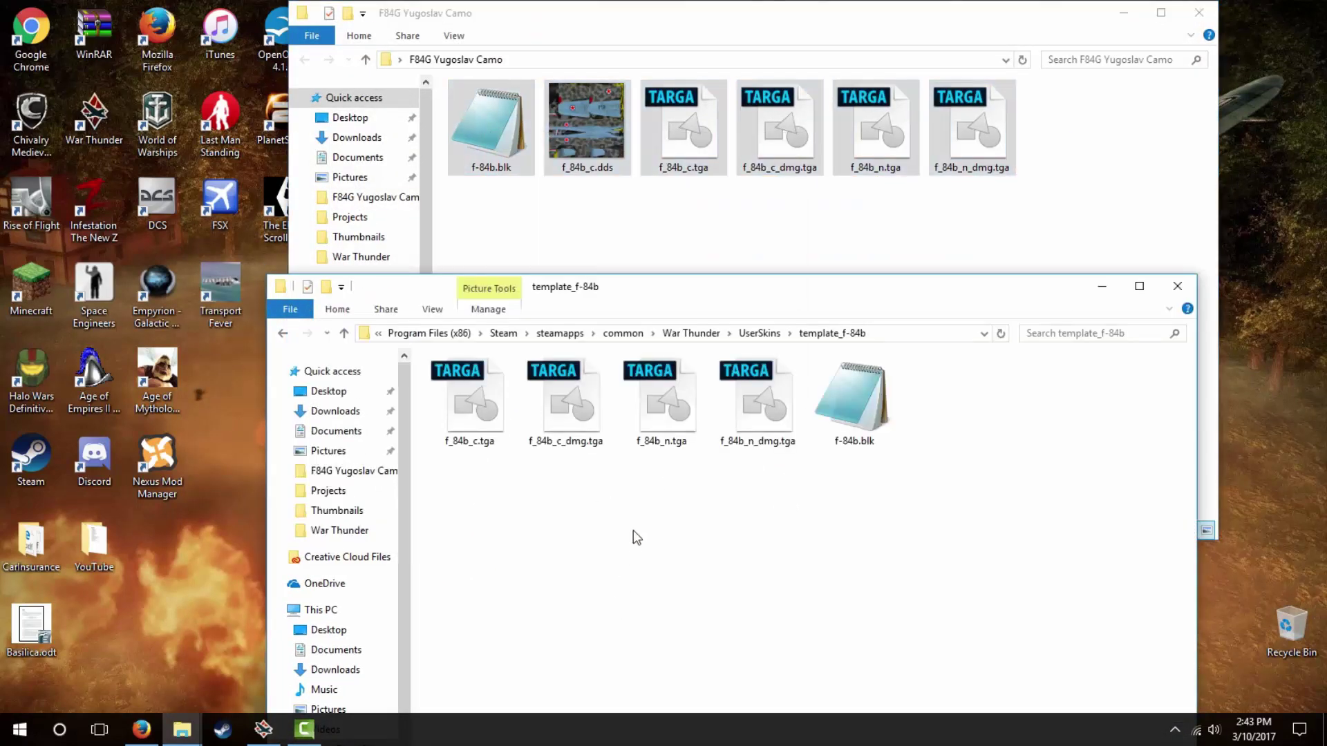
pyautogui.rightClick(634, 531)
pyautogui.click(671, 406)
pyautogui.click(326, 230)
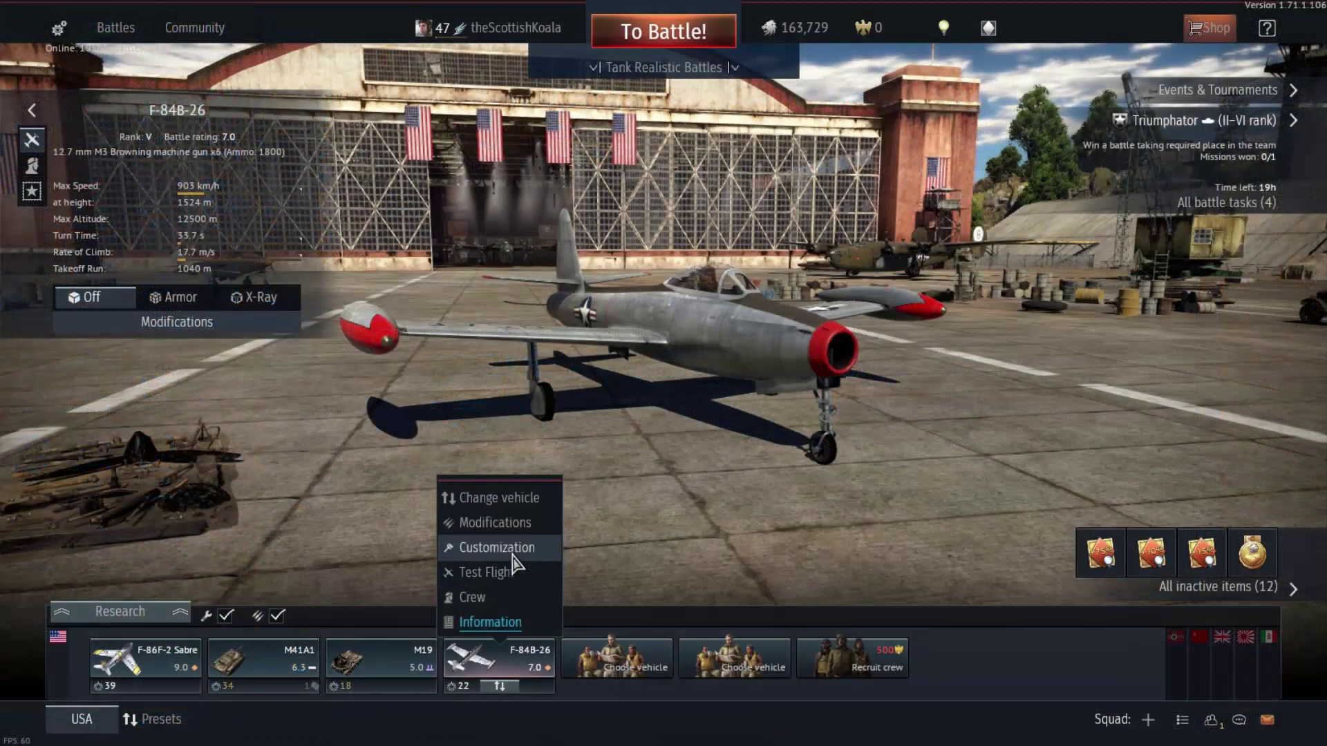
# - In War Thunder, open the customization of the F-84B-26 and show its user skin choices
pyautogui.click(515, 547)
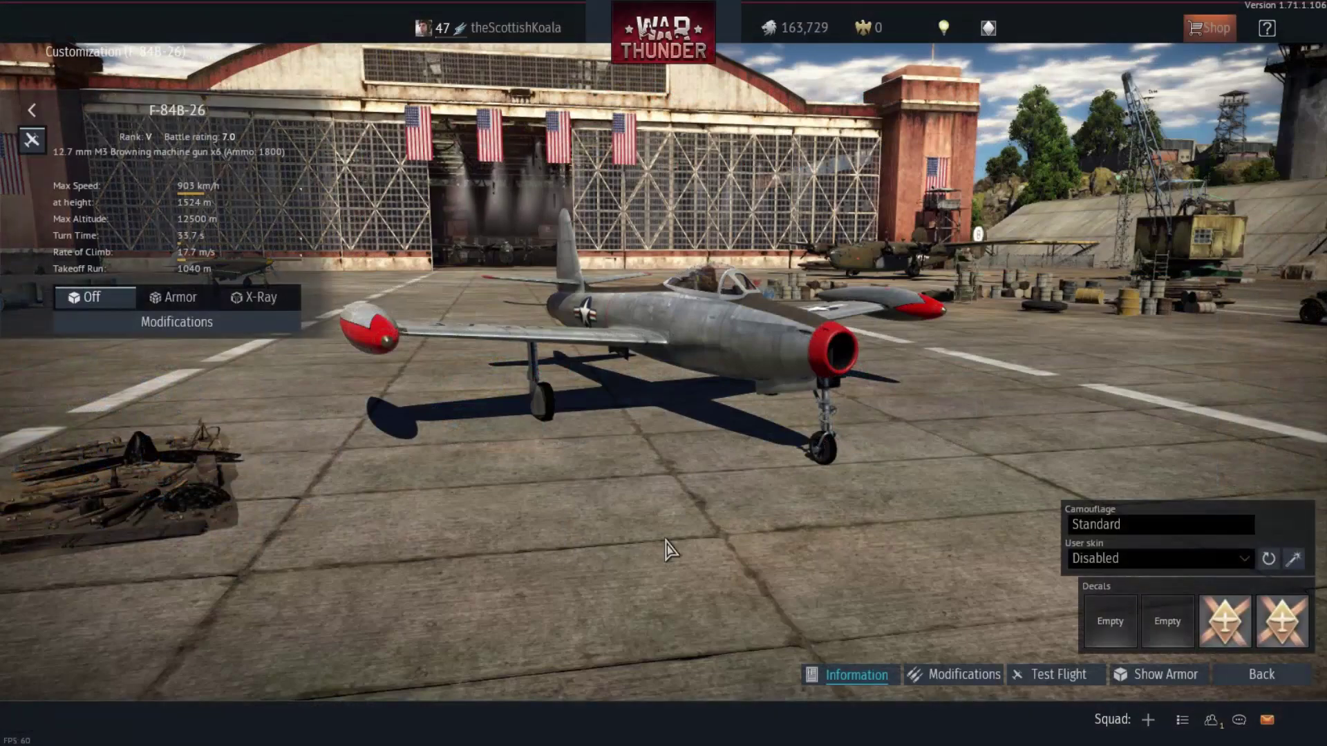
pyautogui.click(1142, 559)
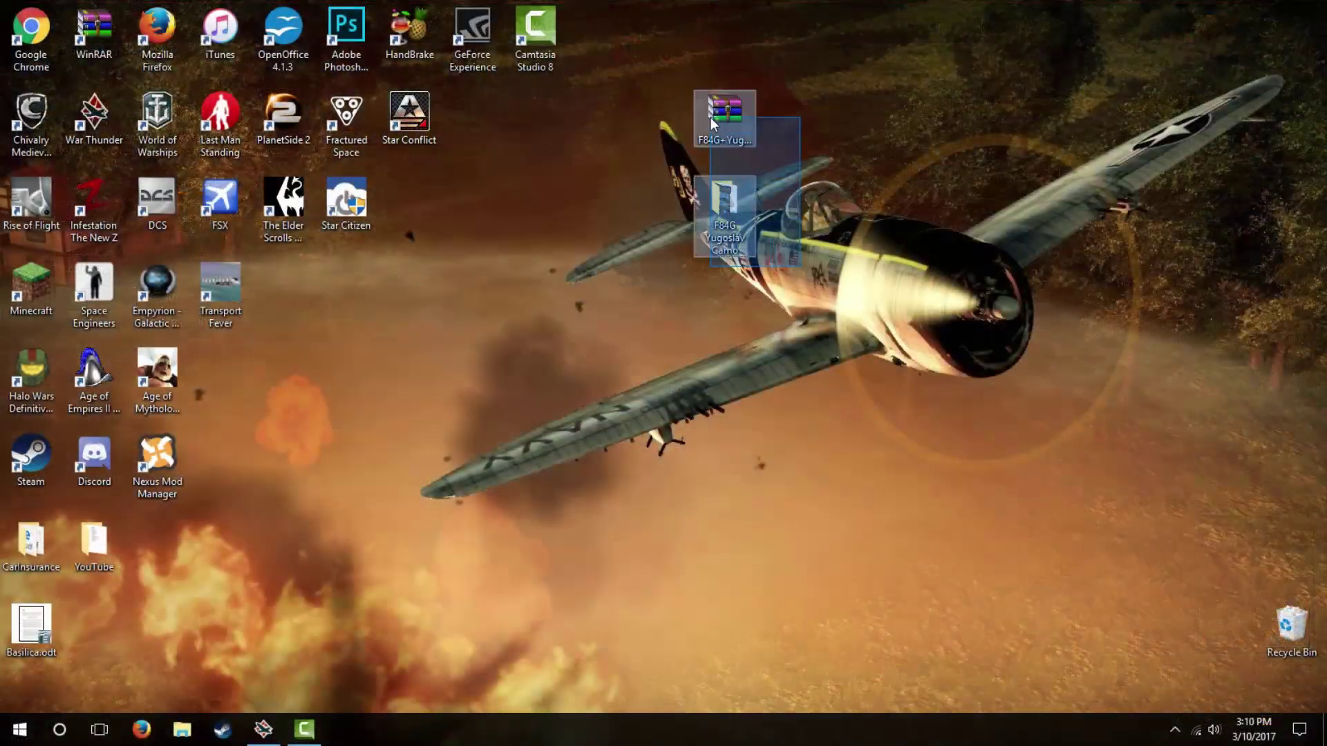
# - On the Windows desktop, delete the F84G Yugoslav camo archive together with its extracted folder
pyautogui.rightClick(713, 115)
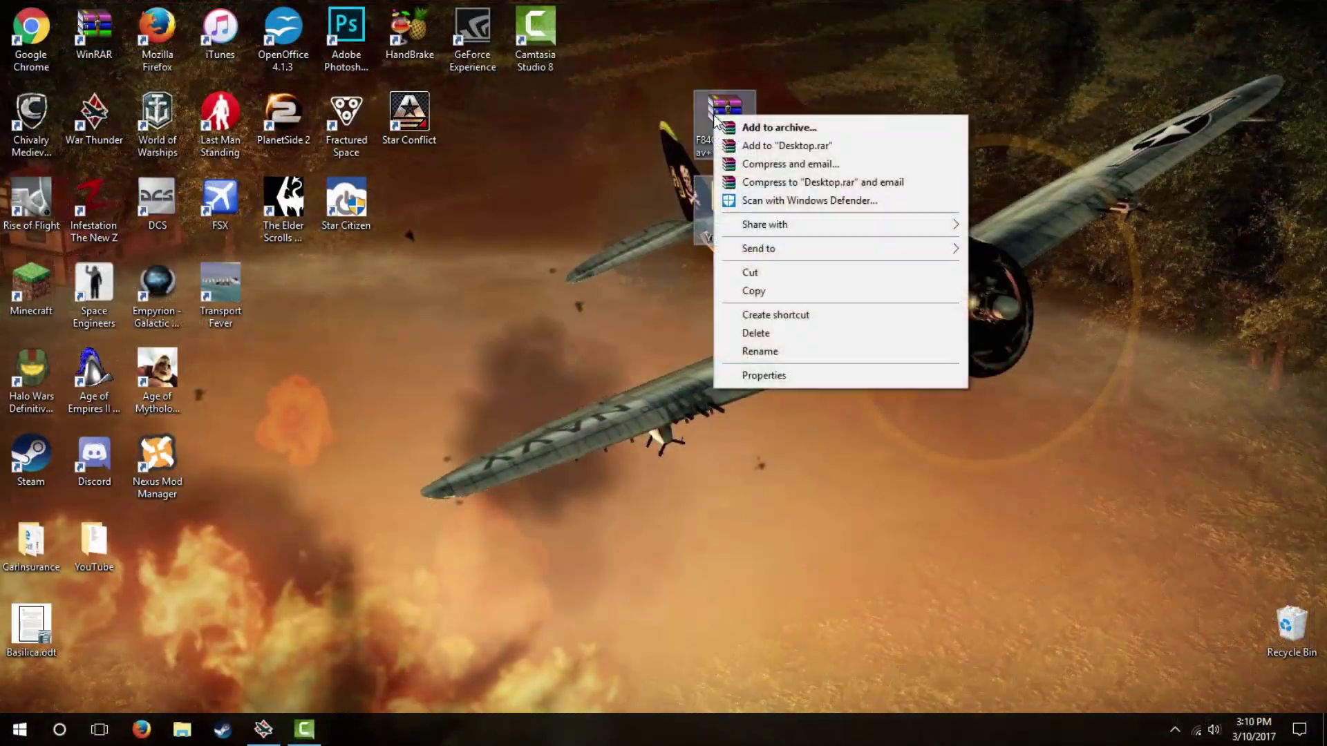
pyautogui.click(771, 334)
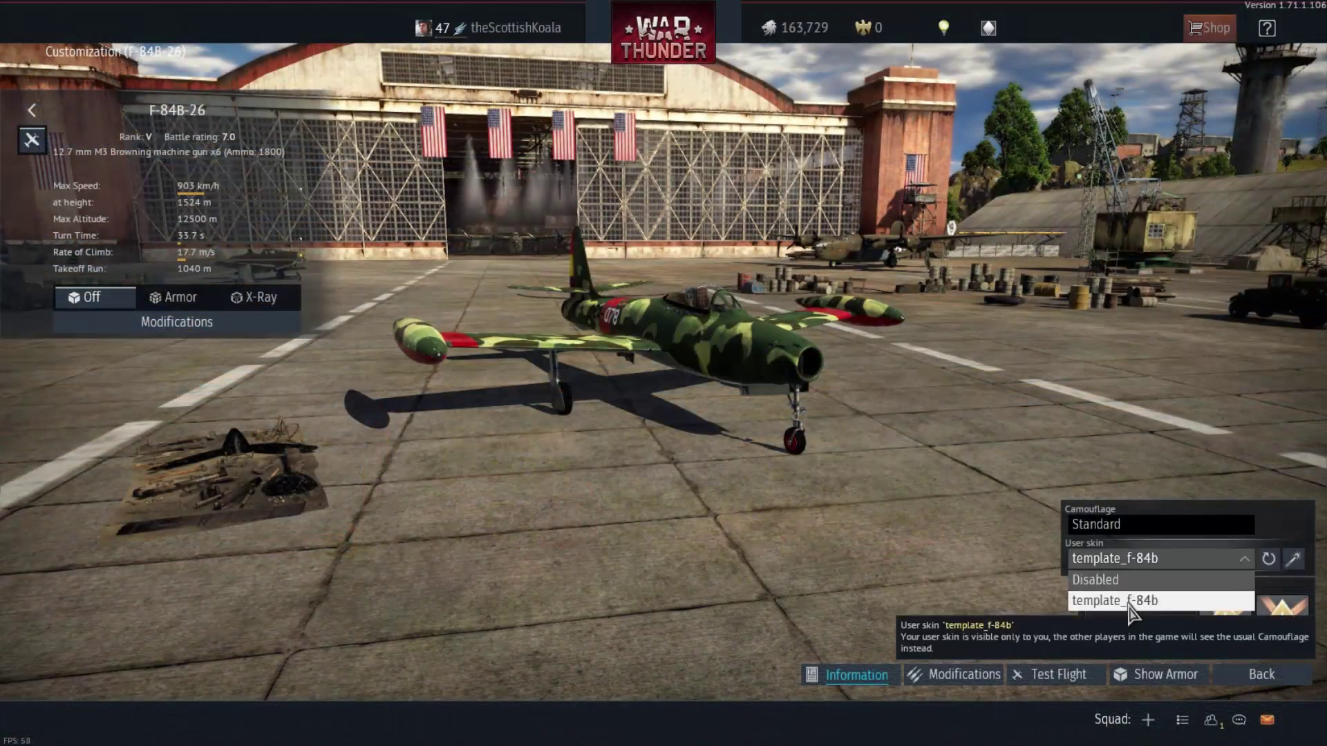
# - In War Thunder, choose template_f-84b as the user skin of the F-84B-26
pyautogui.click(1109, 600)
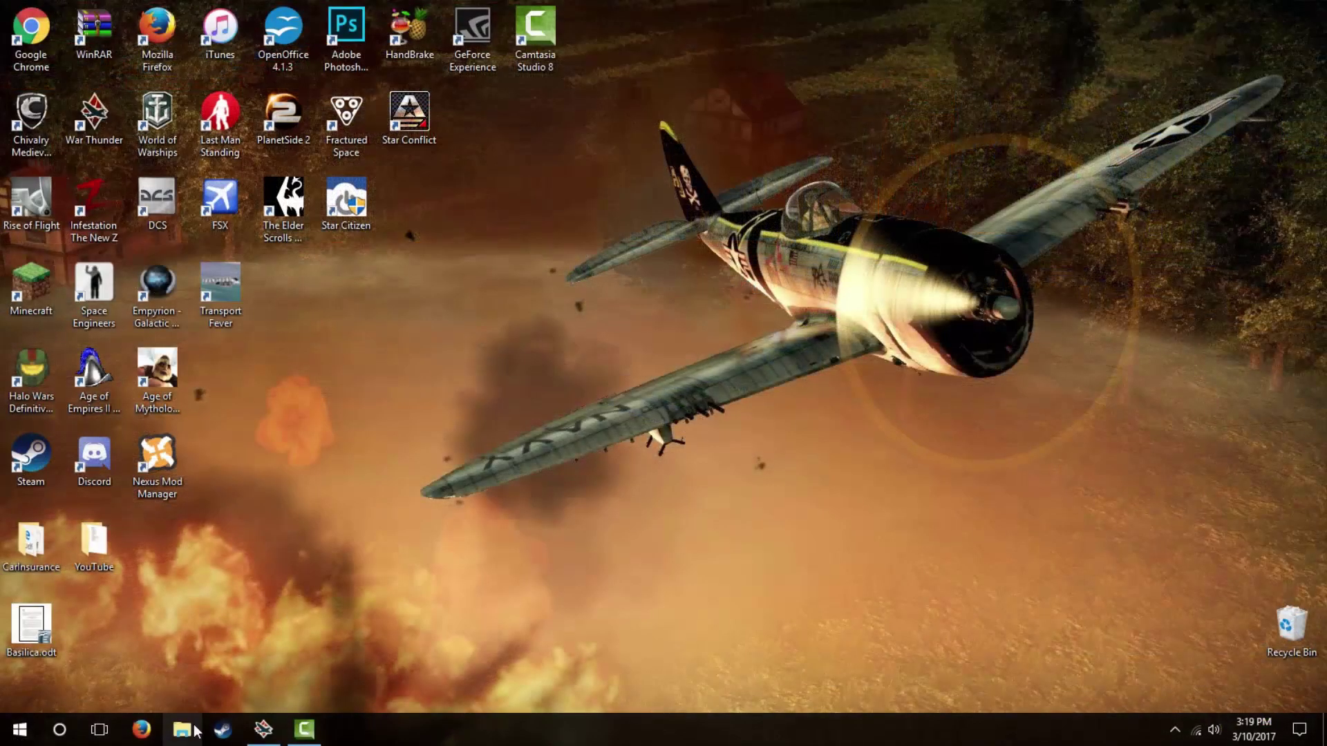
# - In File Explorer, open the template_f-84b folder under C:\Program Files (x86)\Steam\steamapps\common\War Thunder\UserSkins
pyautogui.click(194, 730)
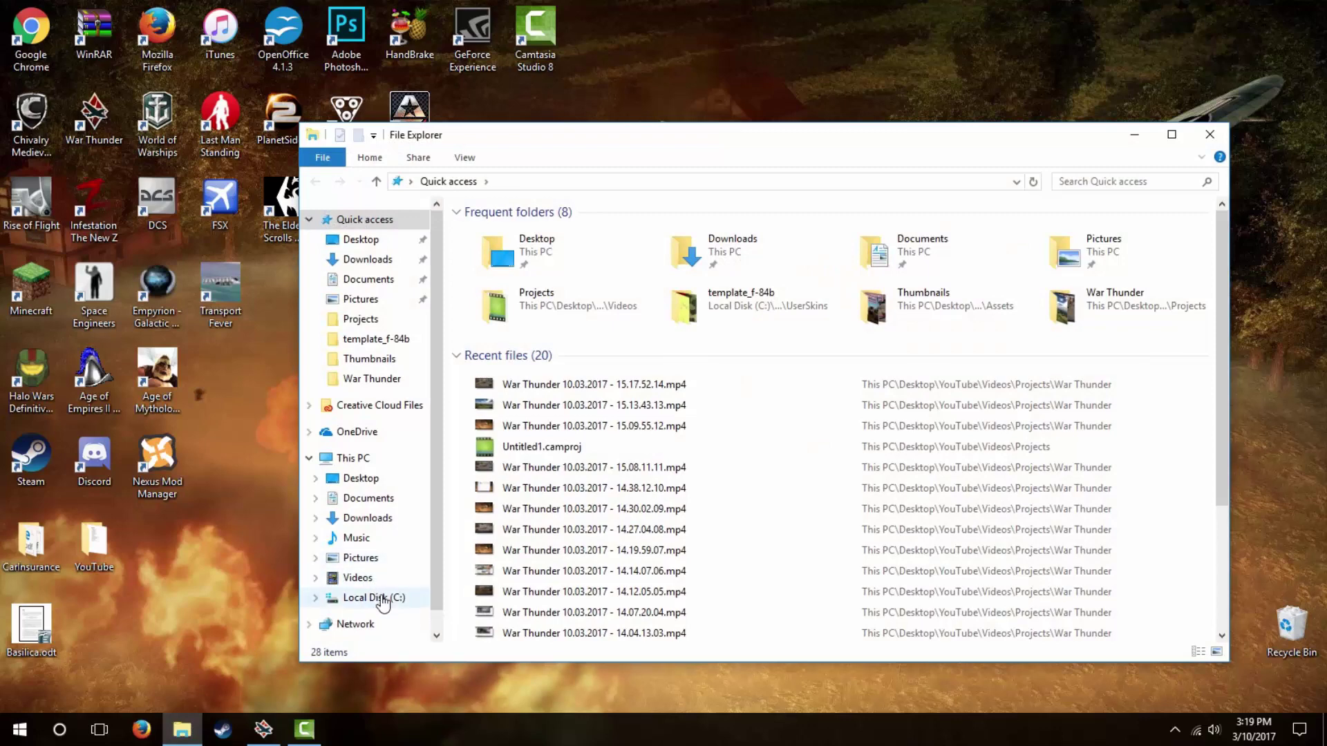
pyautogui.click(374, 599)
pyautogui.doubleClick(529, 301)
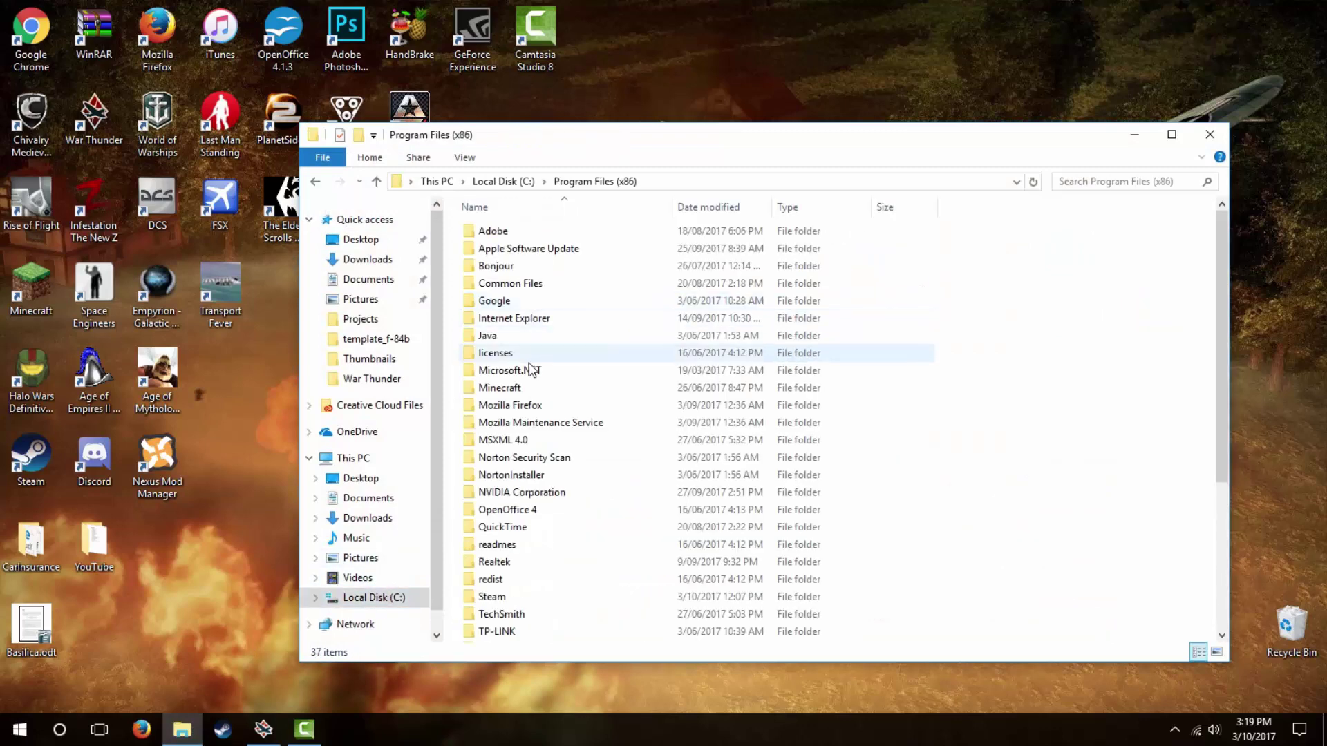
pyautogui.doubleClick(503, 598)
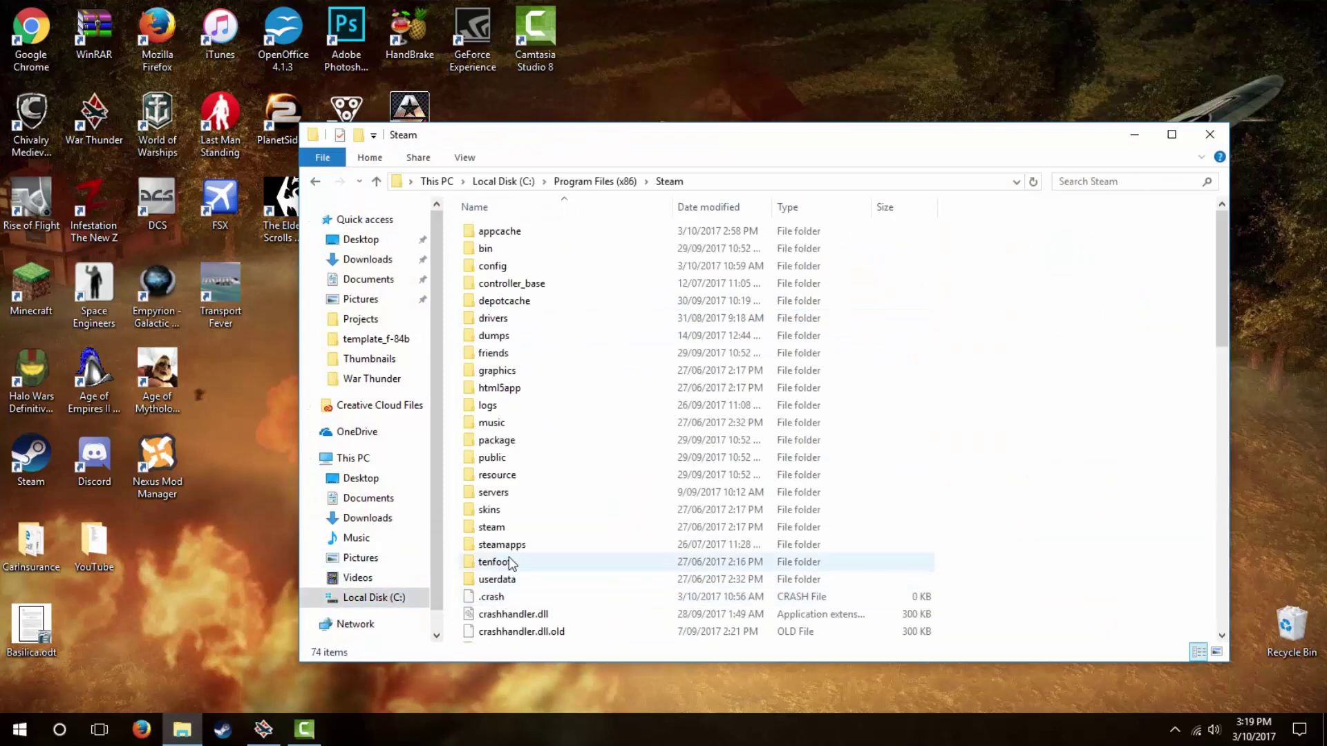
pyautogui.doubleClick(509, 545)
pyautogui.doubleClick(512, 234)
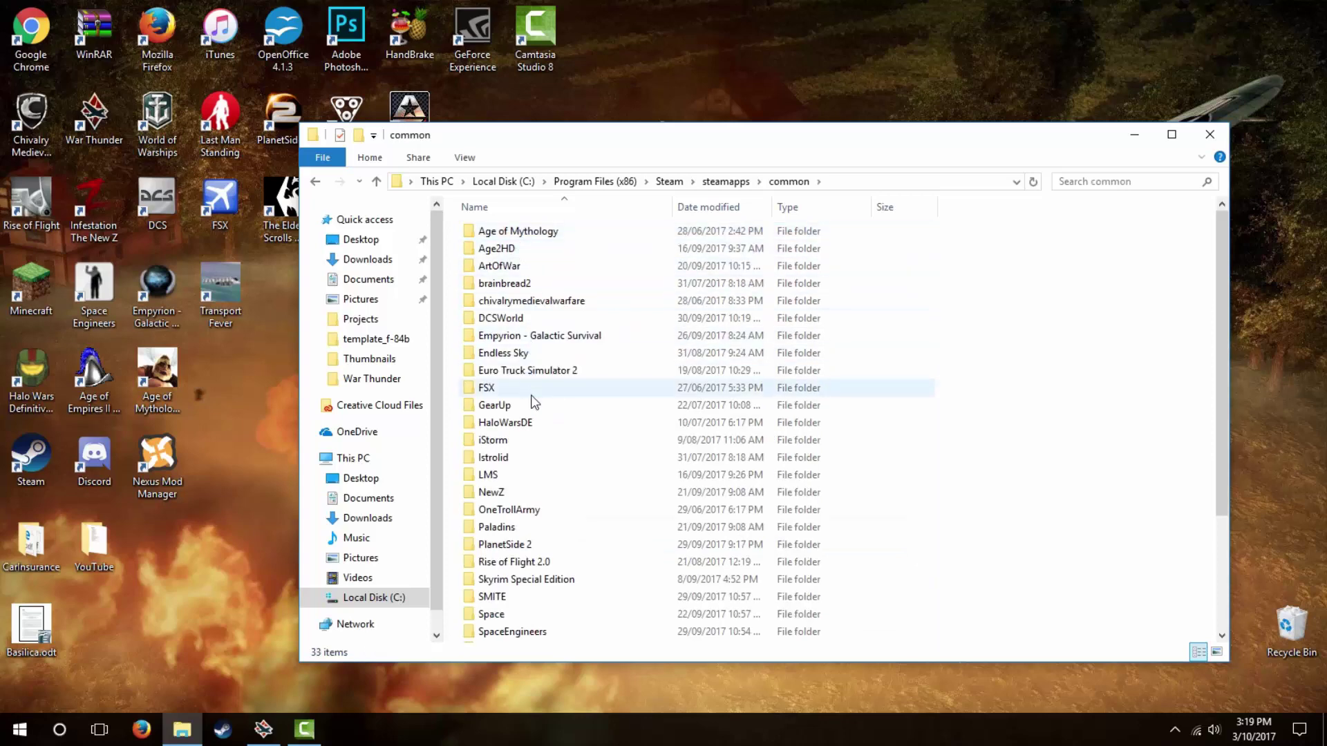
pyautogui.scroll(-2, 538, 435)
pyautogui.scroll(-1, 540, 445)
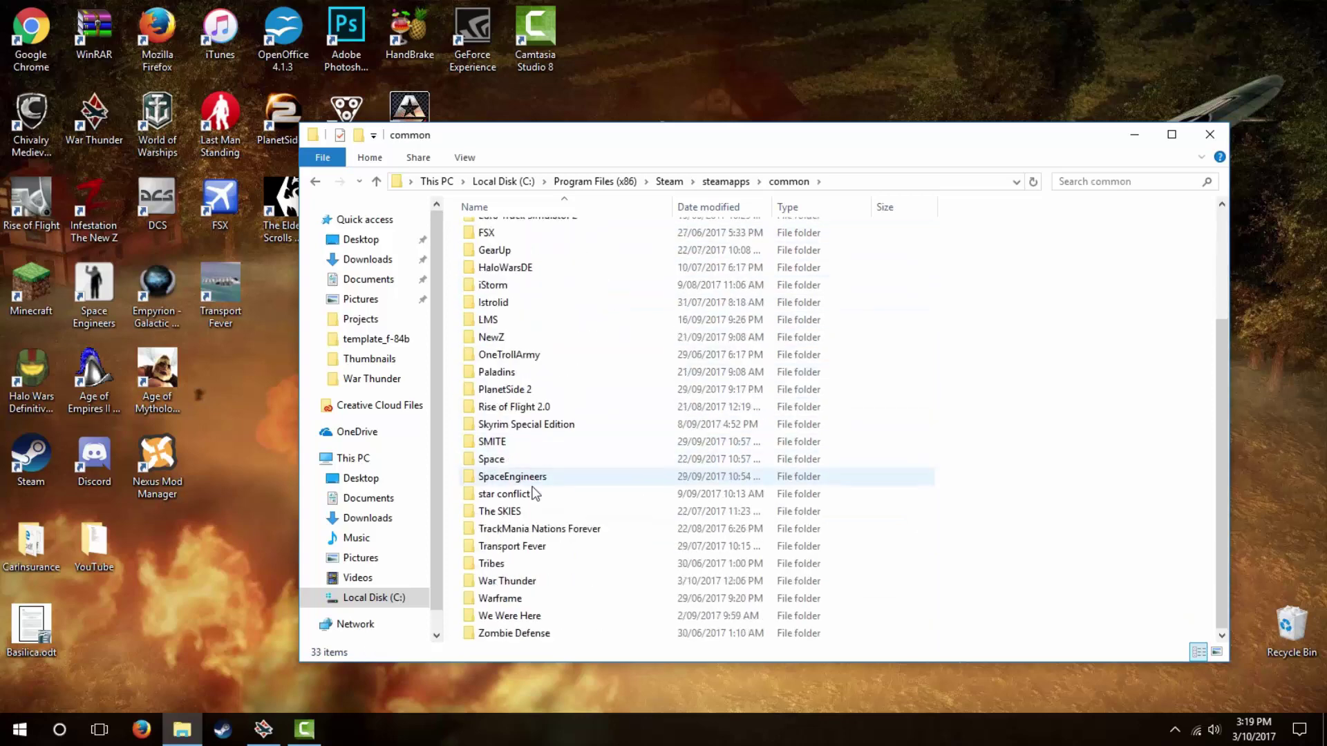
pyautogui.doubleClick(508, 581)
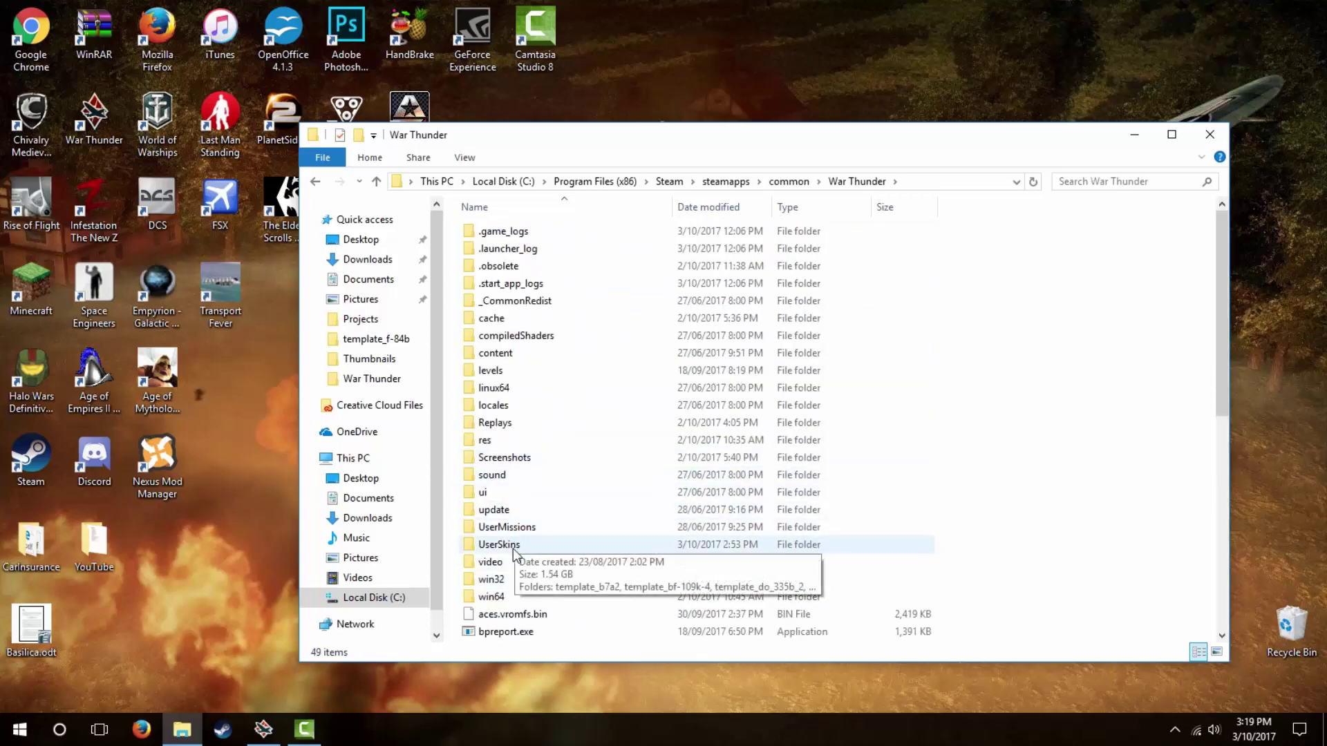
pyautogui.doubleClick(518, 546)
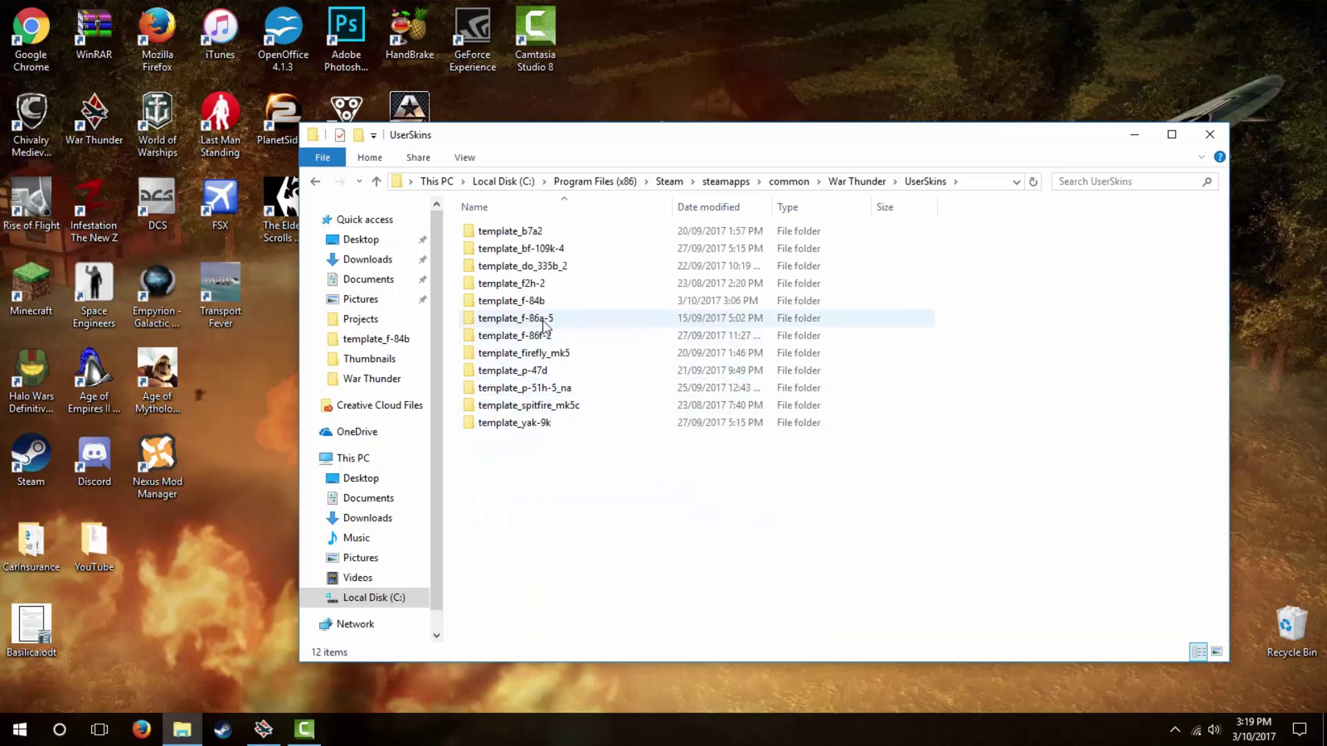
pyautogui.doubleClick(537, 307)
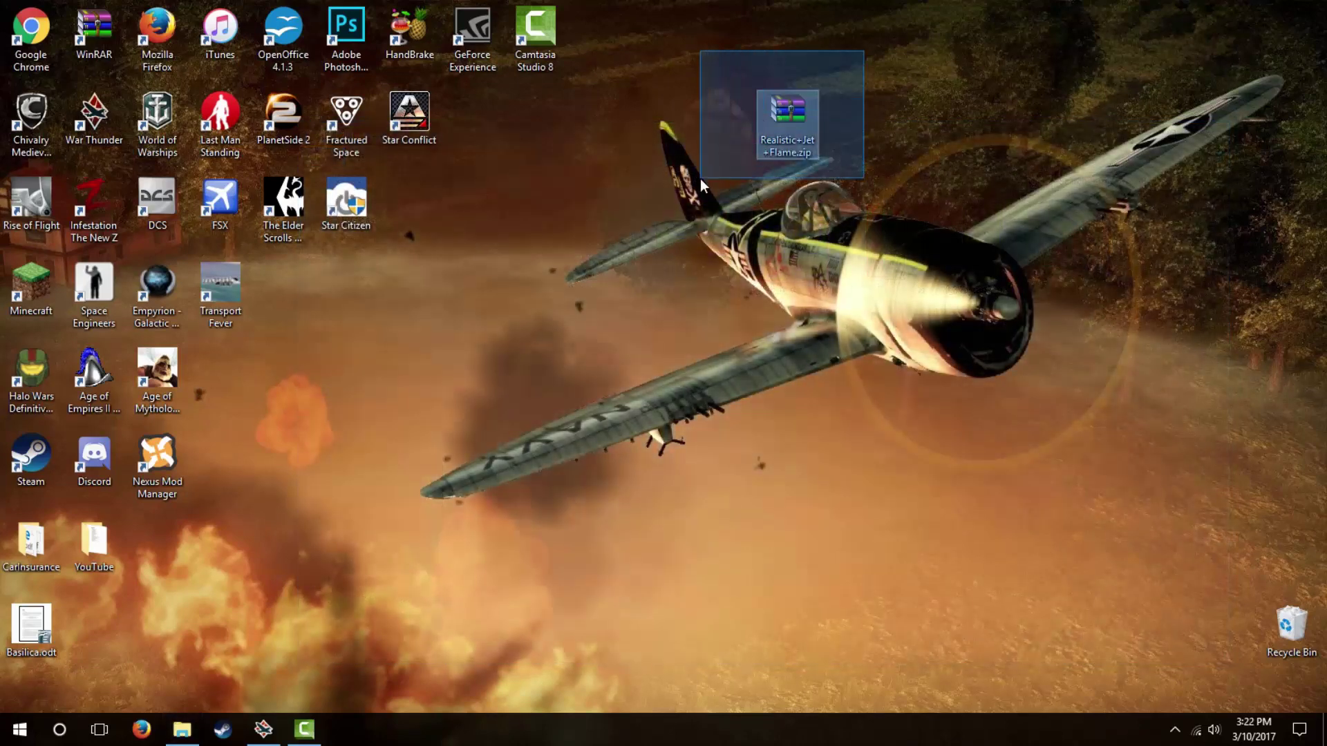
# - Extract Realistic+Jet+Flame.zip onto the desktop and place realistic_jet_flame.dds directly below the archive
pyautogui.rightClick(791, 119)
pyautogui.click(809, 192)
pyautogui.moveTo(95, 626); pyautogui.dragTo(783, 239)
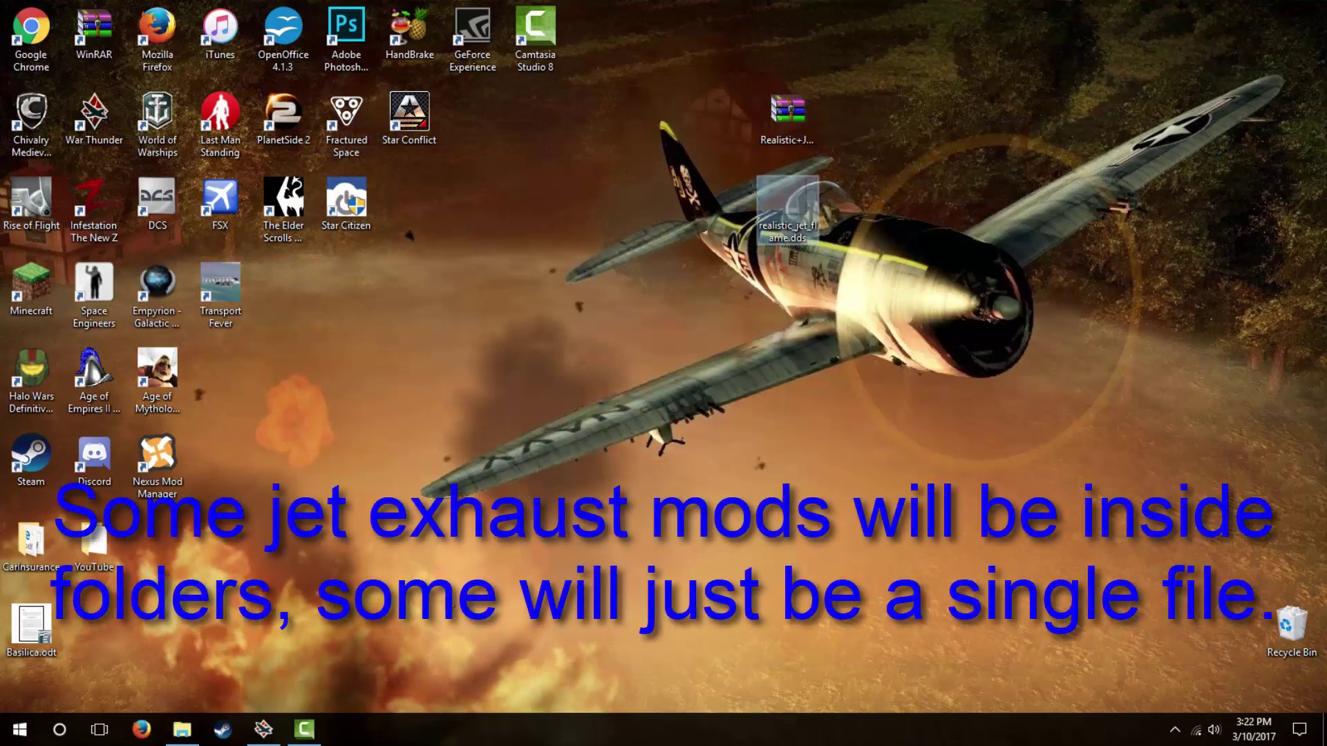
# - Copy realistic_jet_flame.dds from the desktop into the template_f-84b folder
pyautogui.rightClick(783, 238)
pyautogui.click(856, 460)
pyautogui.click(197, 728)
pyautogui.rightClick(660, 382)
pyautogui.click(663, 498)
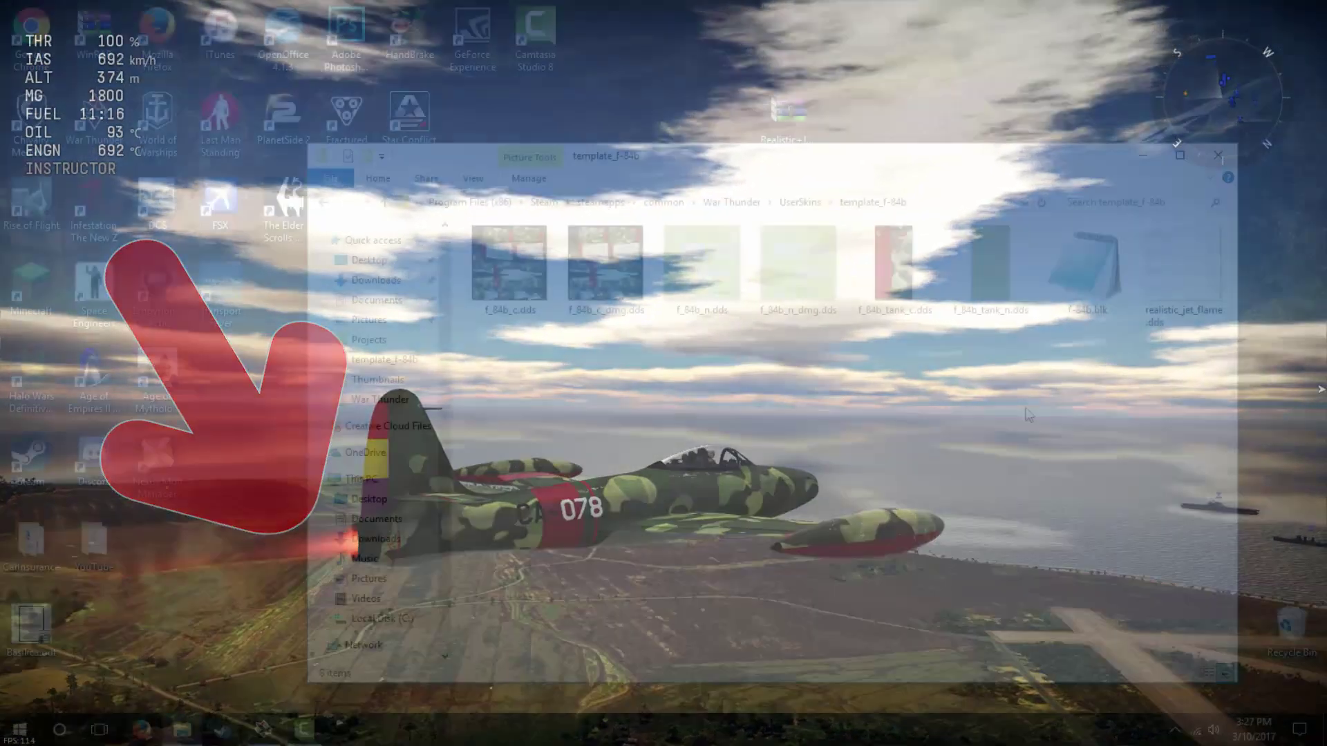
# - Open f-84b.blk from the template_f-84b folder in Notepad and go to the end of its replace_tex entries
pyautogui.rightClick(1089, 312)
pyautogui.click(1102, 340)
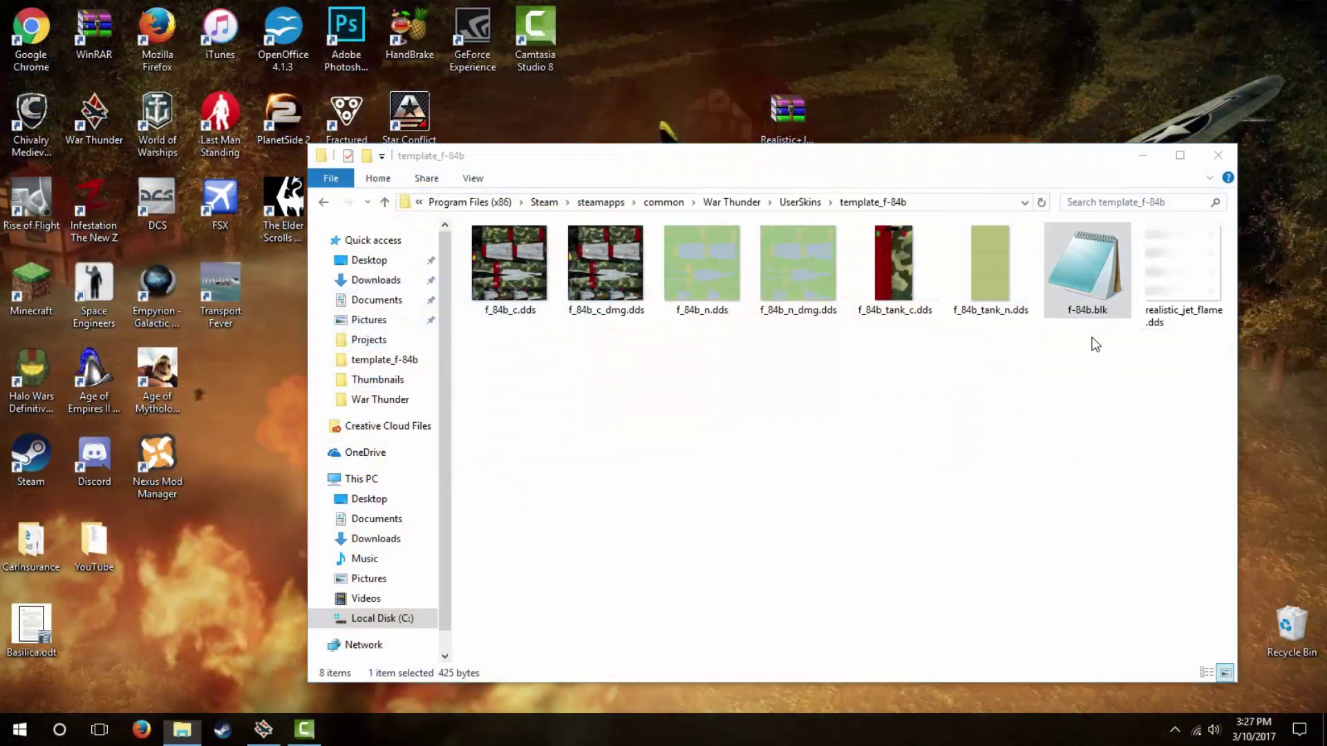
pyautogui.click(584, 257)
pyautogui.click(702, 426)
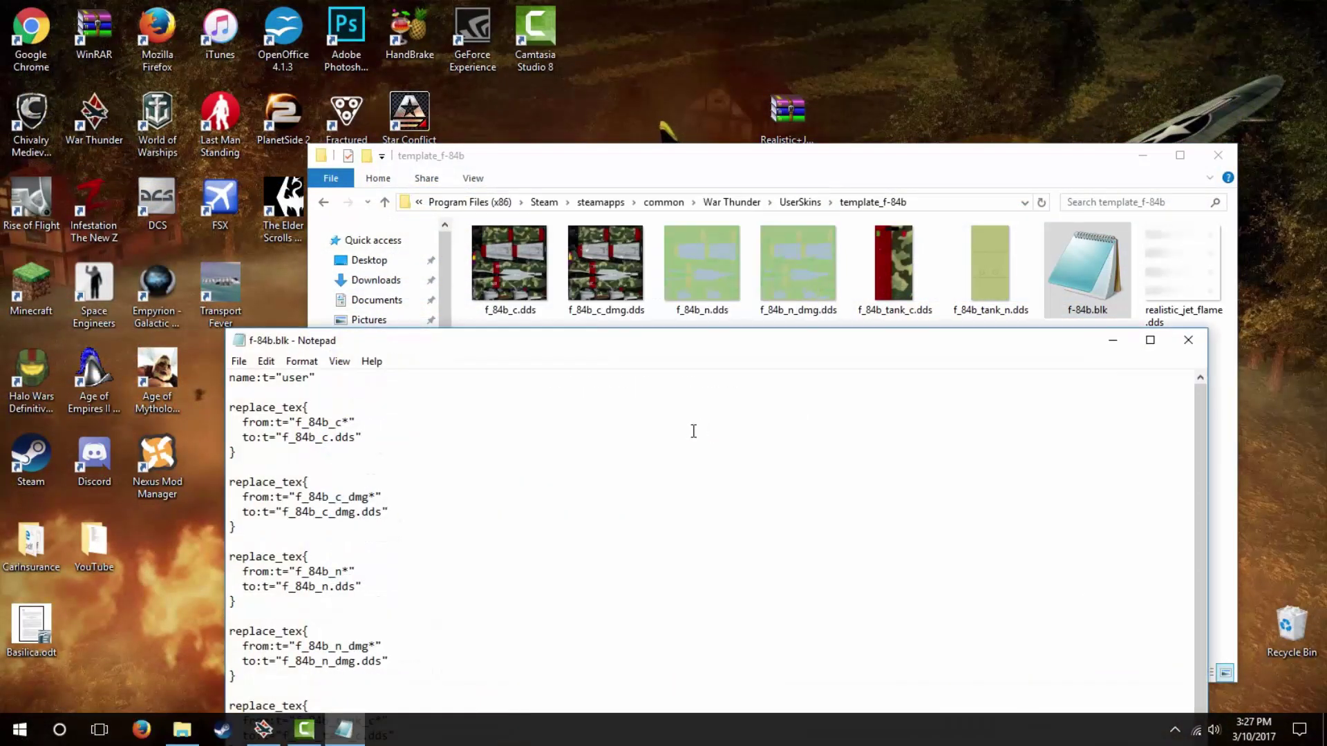
pyautogui.moveTo(626, 356); pyautogui.dragTo(646, 137)
pyautogui.scroll(-1, 535, 426)
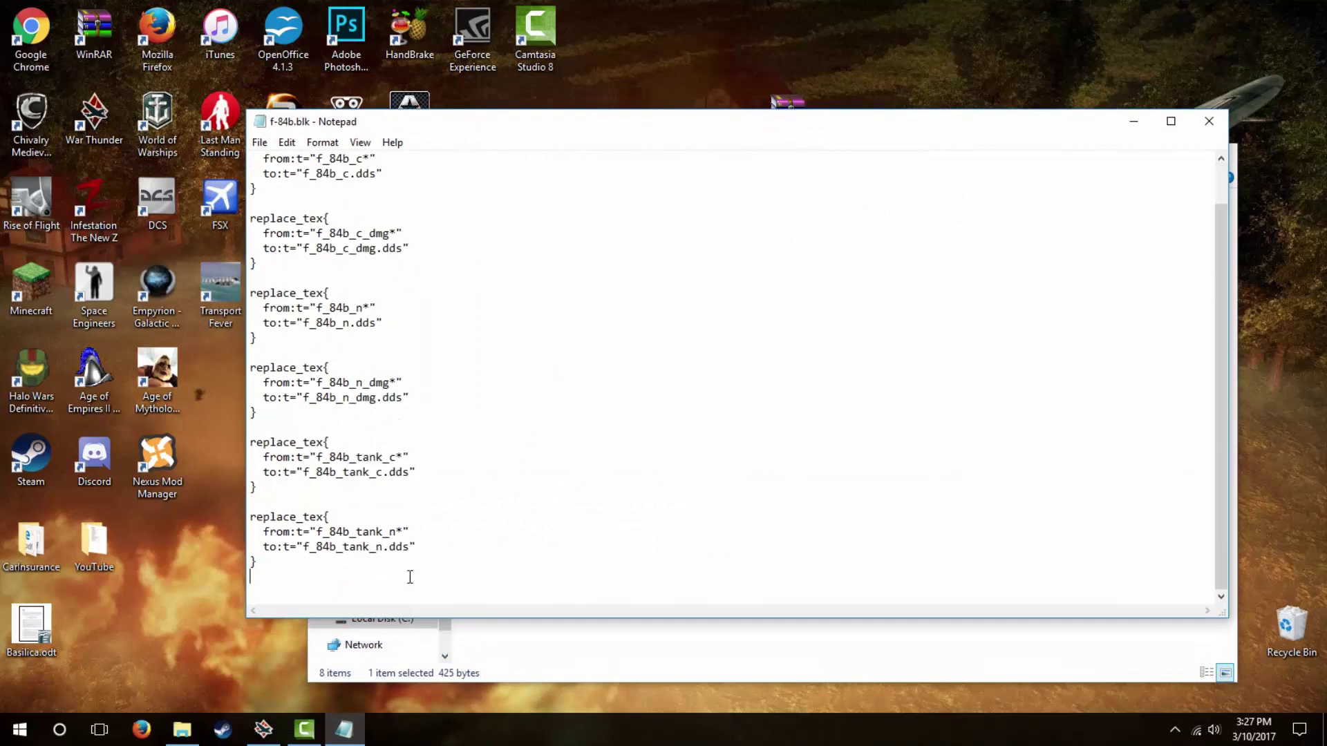
pyautogui.scroll(-1, 286, 596)
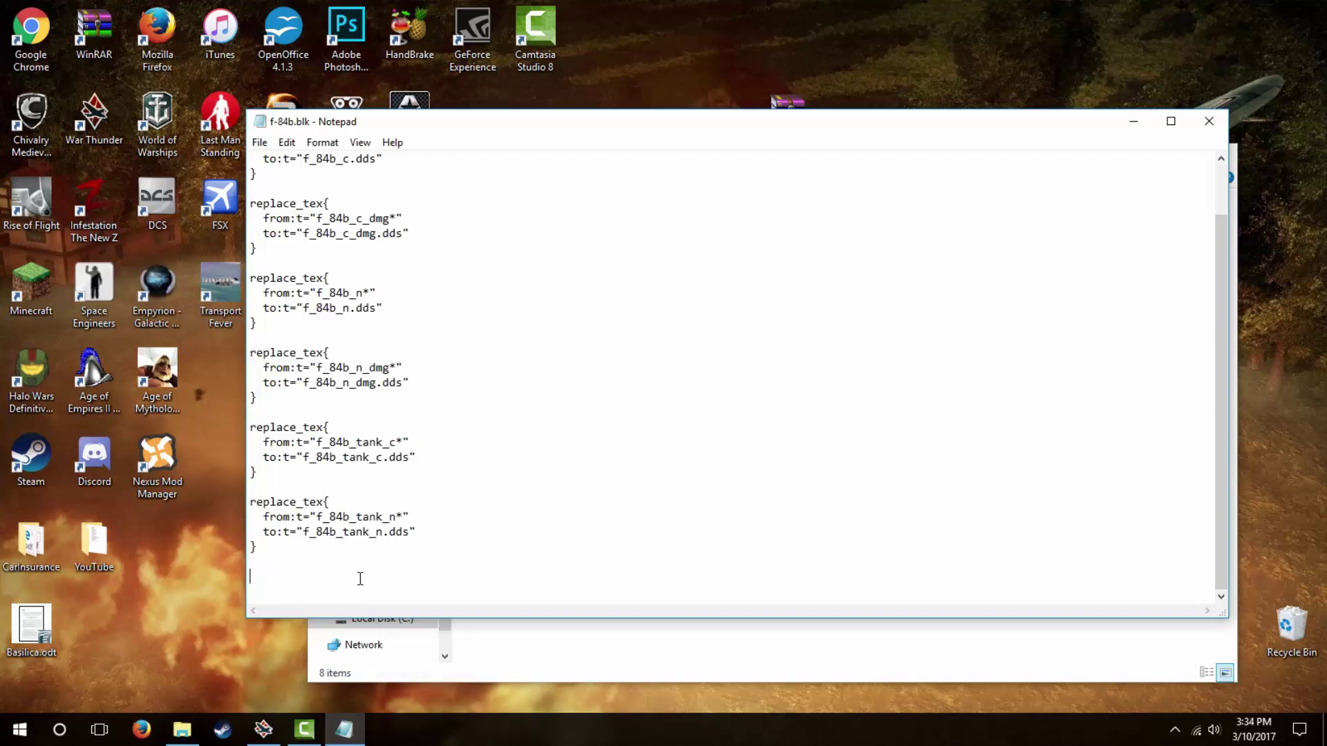
# - Add a final replace_tex block to f-84b.blk with from:t="jet_flame*" and to:t="realistic_jet_flame.dds", ending it with a closing brace
pyautogui.write('replace_tex{')
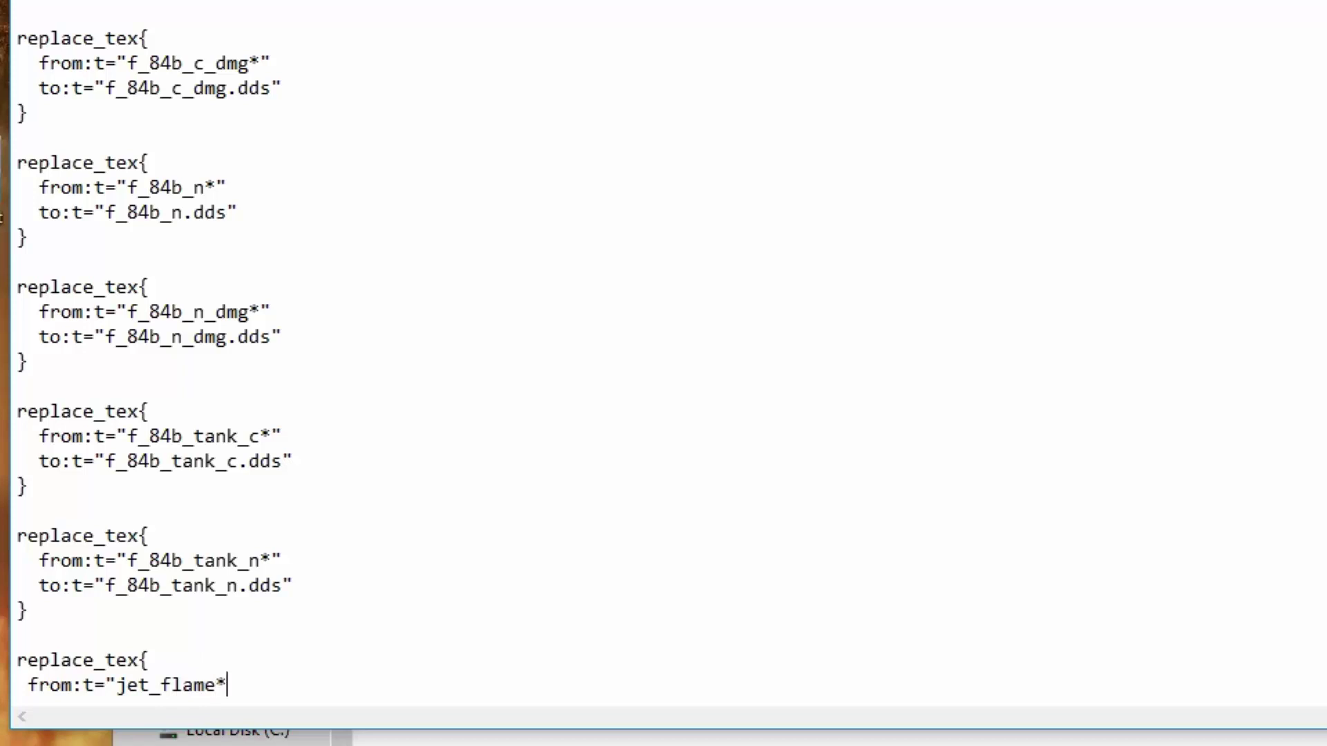
pyautogui.press('Return')
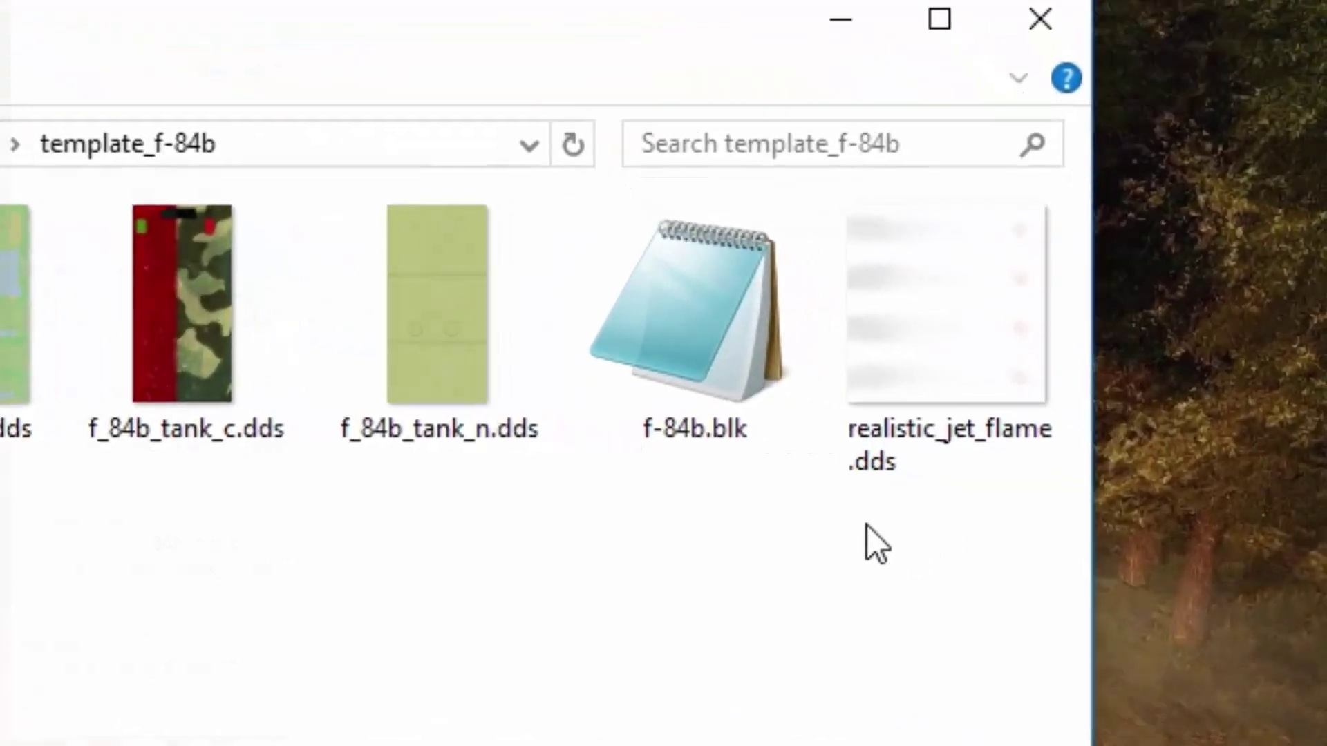
pyautogui.write('realistic_jet_flame.dds"')
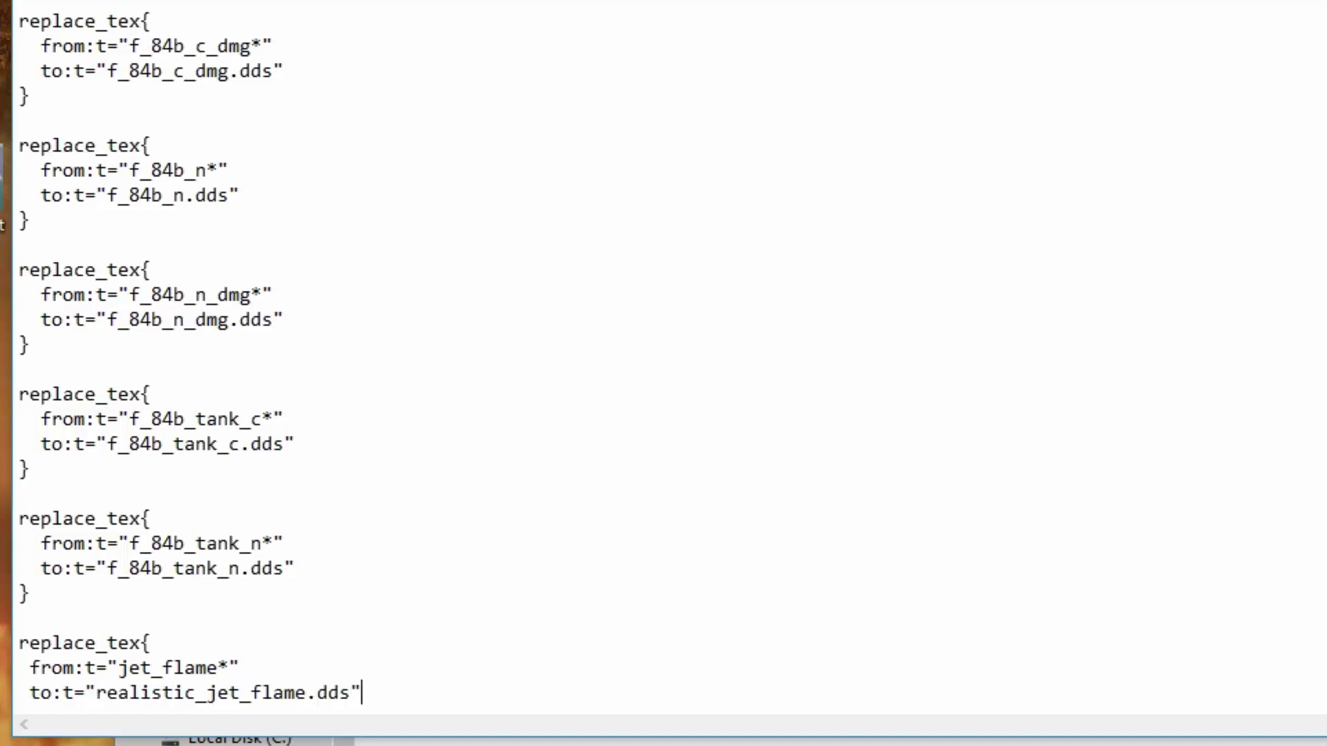
pyautogui.press('Return')
pyautogui.write('}')
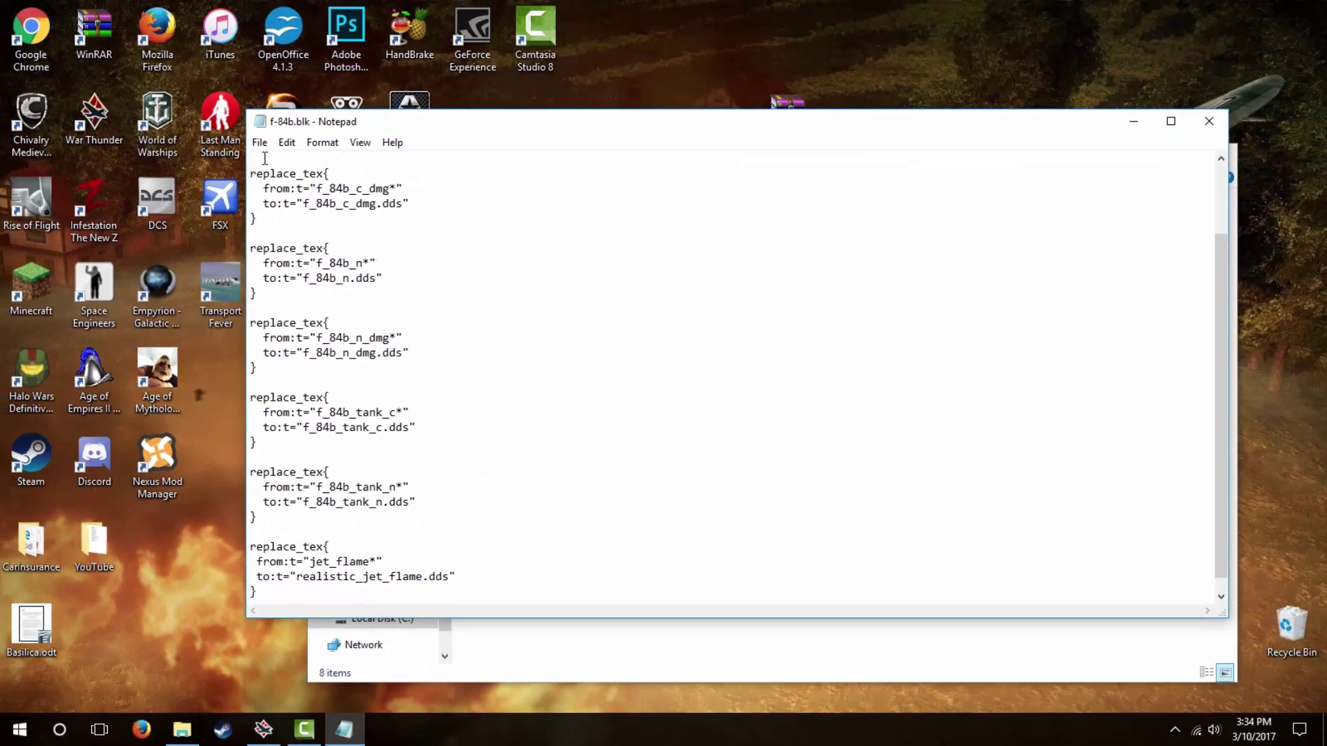
# - Save f-84b.blk, then close the text file and the template_f-84b folder window
pyautogui.click(260, 142)
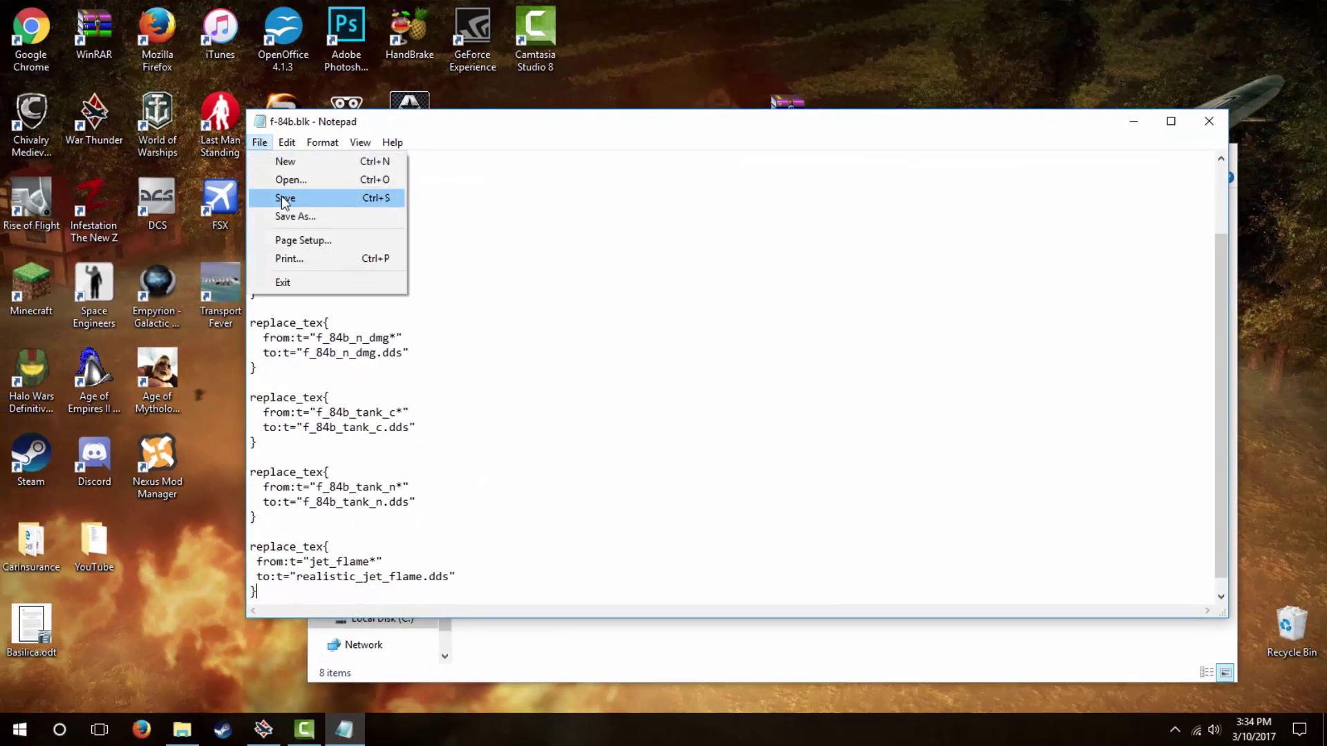
pyautogui.click(283, 196)
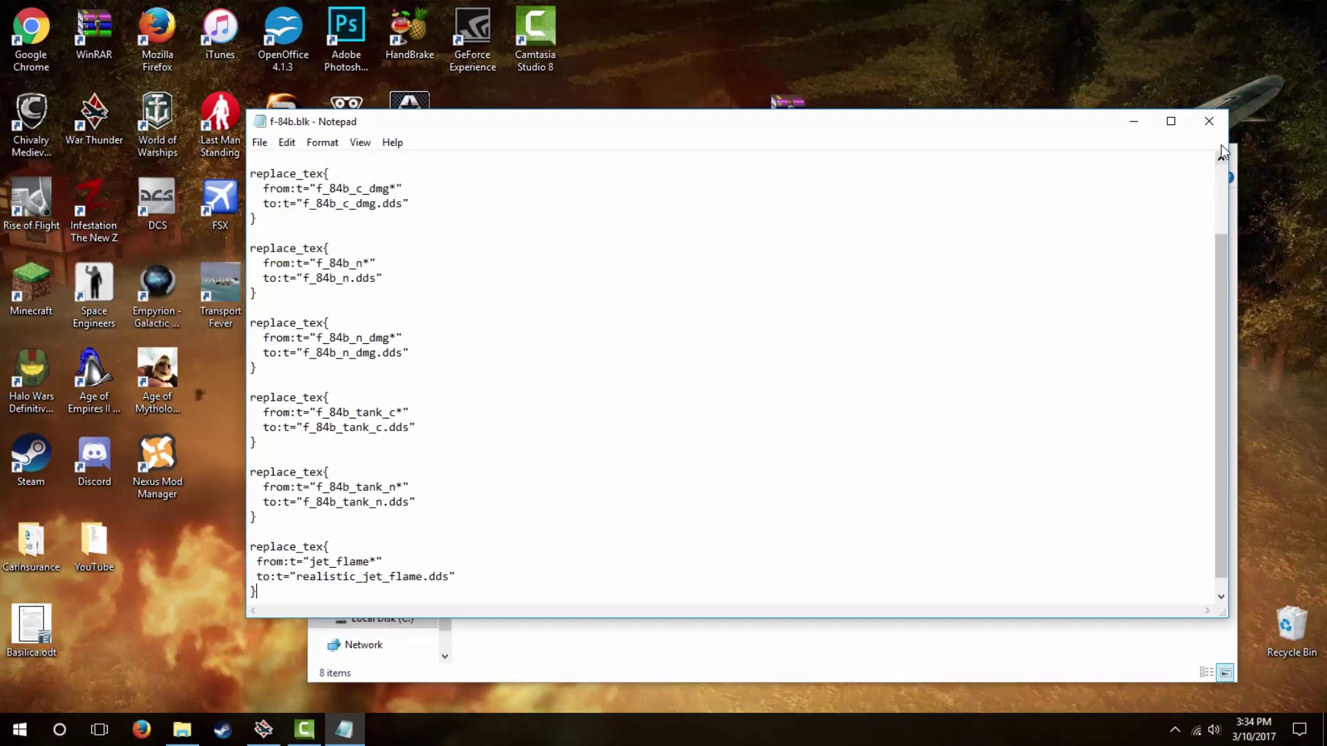
pyautogui.click(1210, 124)
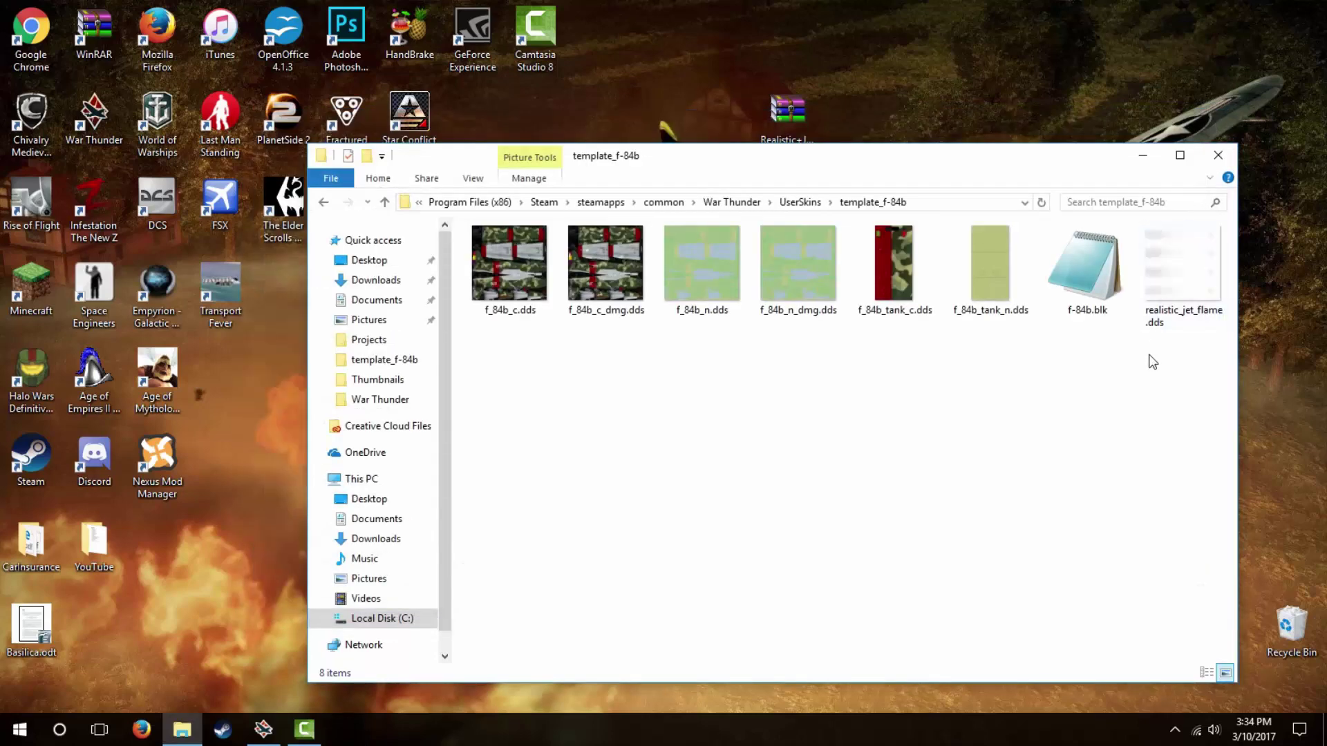
pyautogui.click(1223, 163)
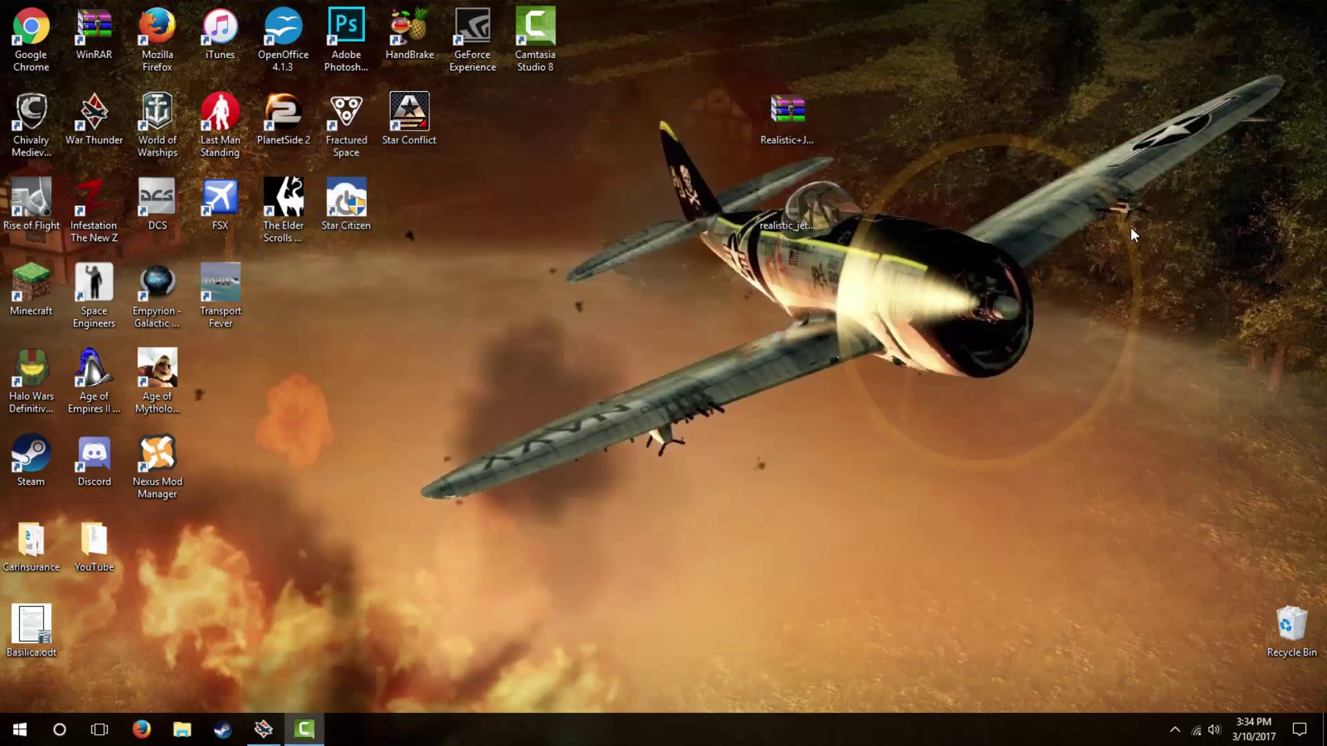
# - Delete the Realistic Jet Flame archive and realistic_jet_flame.dds from the desktop and empty the Recycle Bin
pyautogui.moveTo(1002, 283); pyautogui.dragTo(744, 98)
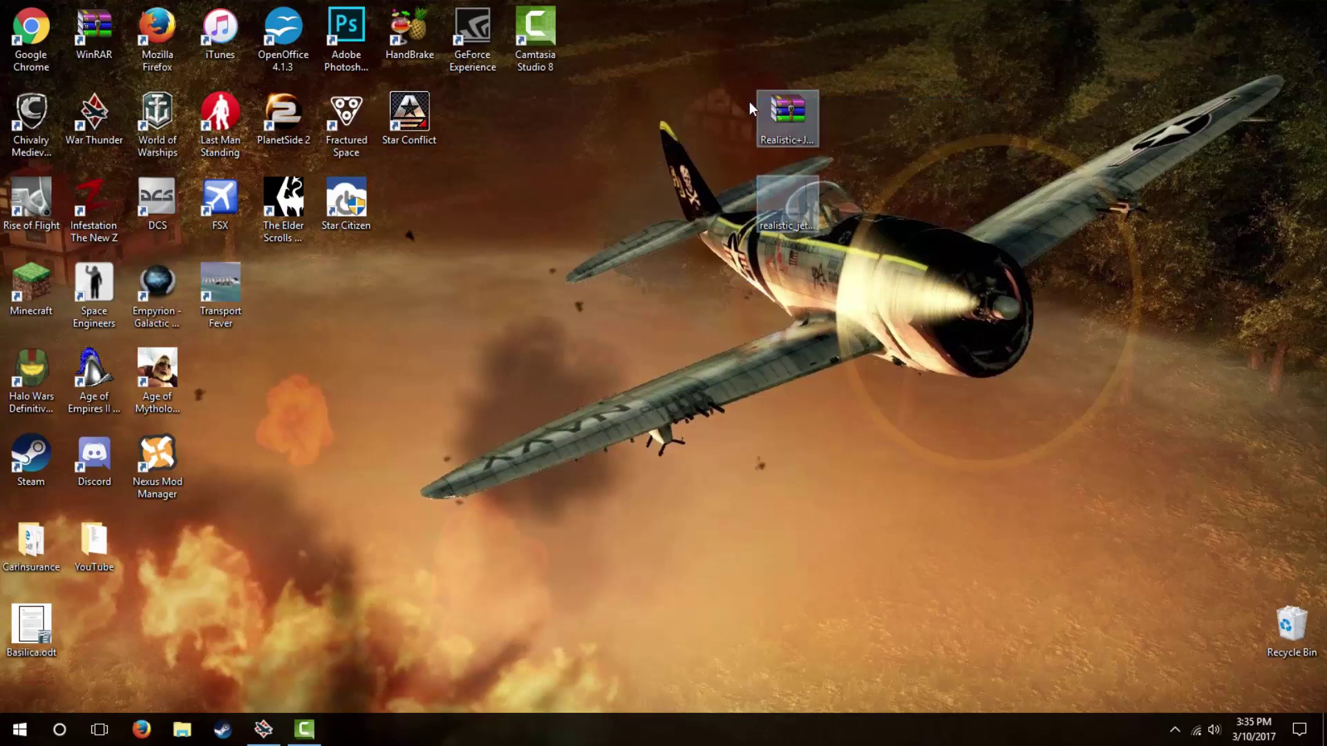
pyautogui.press('Delete')
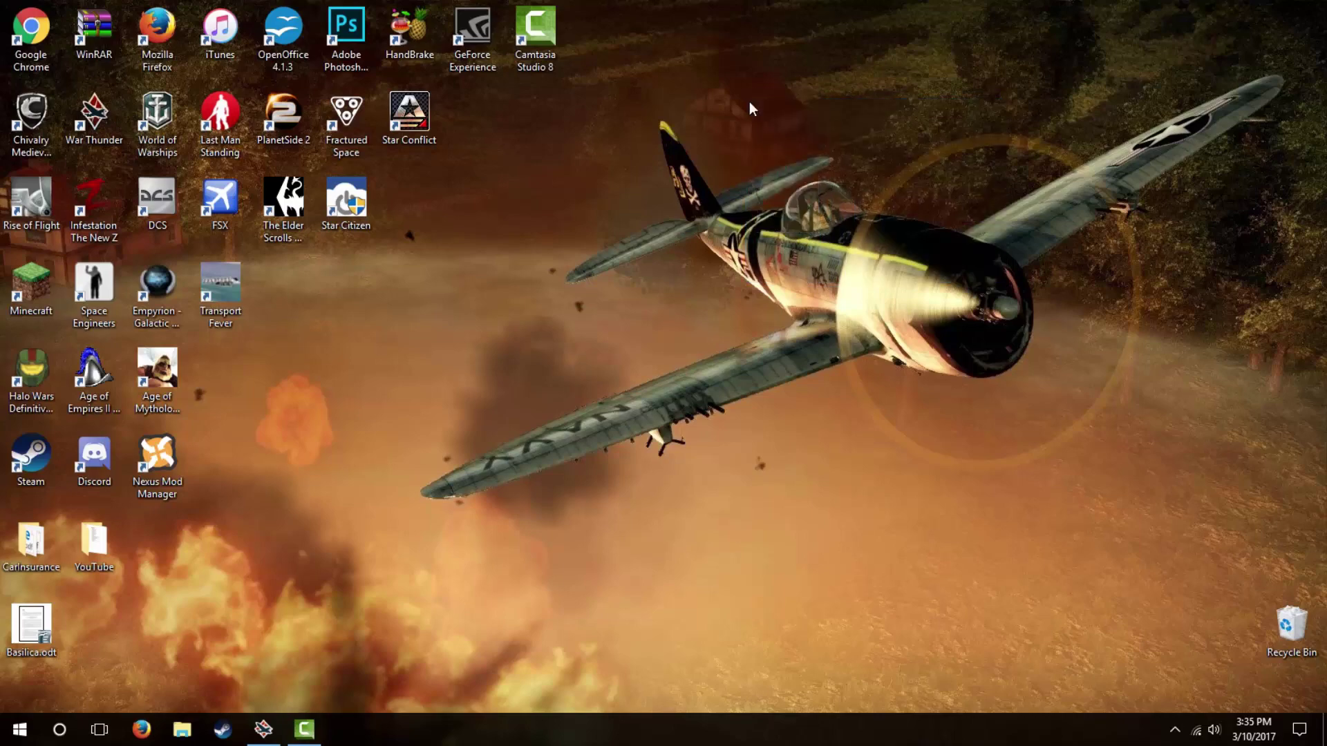
pyautogui.rightClick(1274, 634)
pyautogui.click(1222, 519)
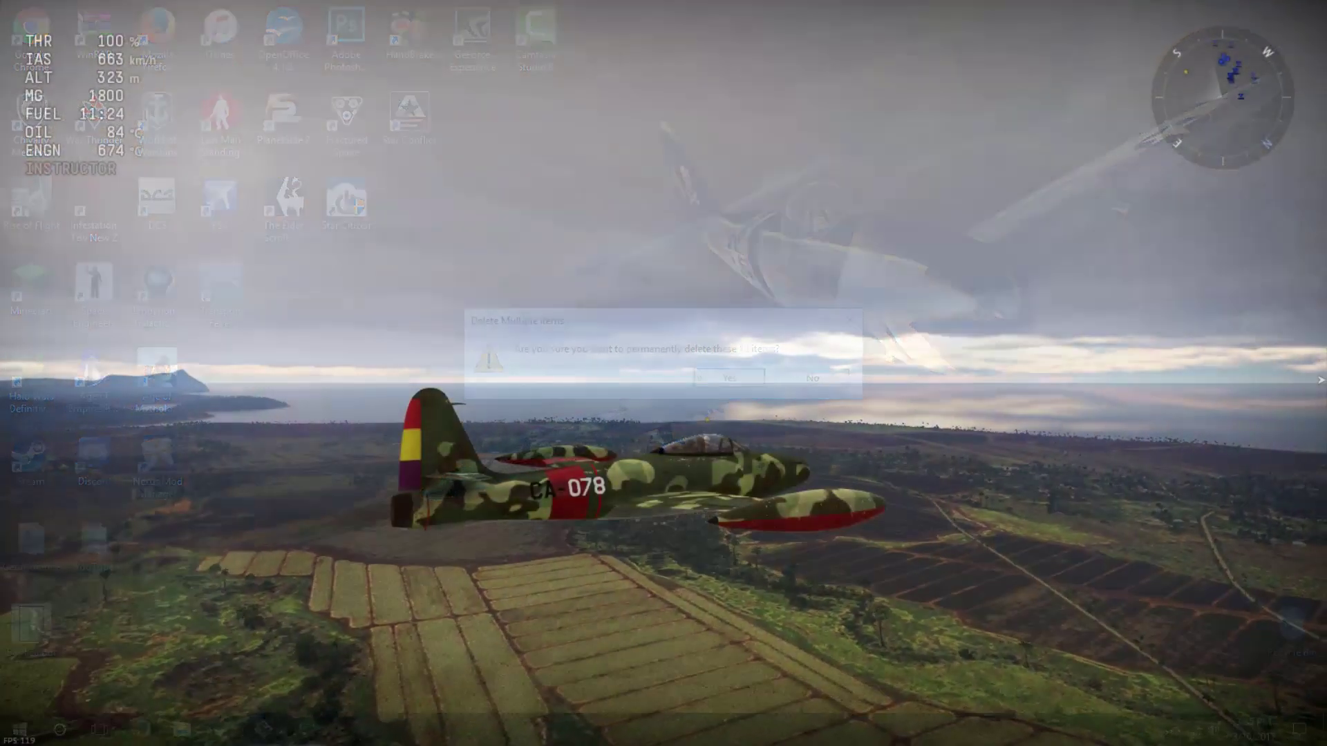